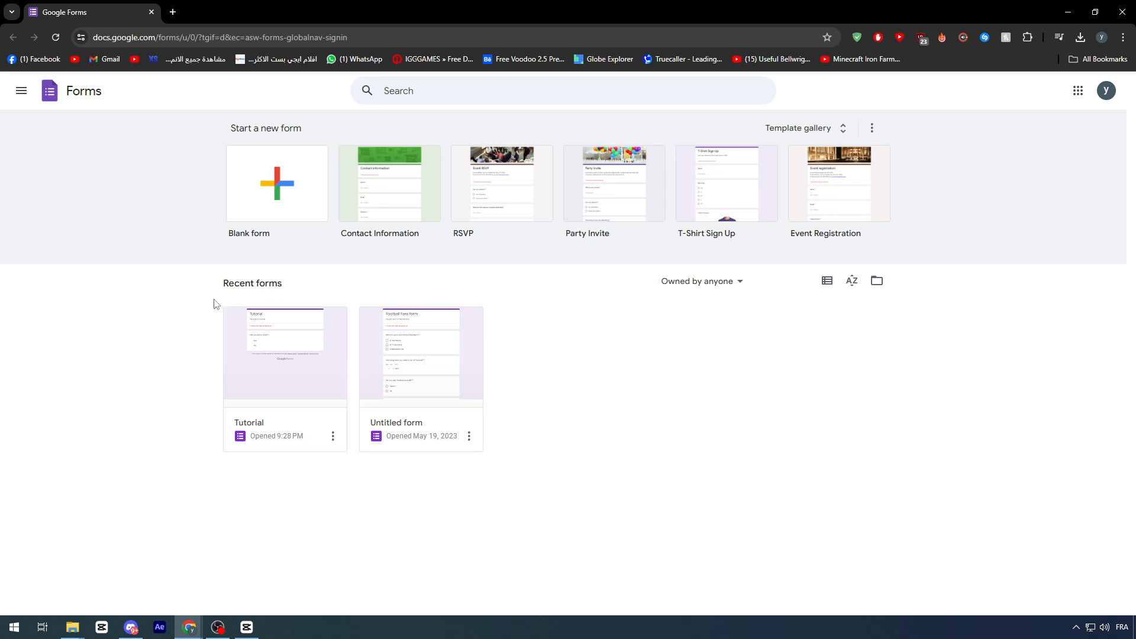
Step: Open the existing Tutorial form, examine its multiple-choice question and return to the forms list
left_click(278, 362)
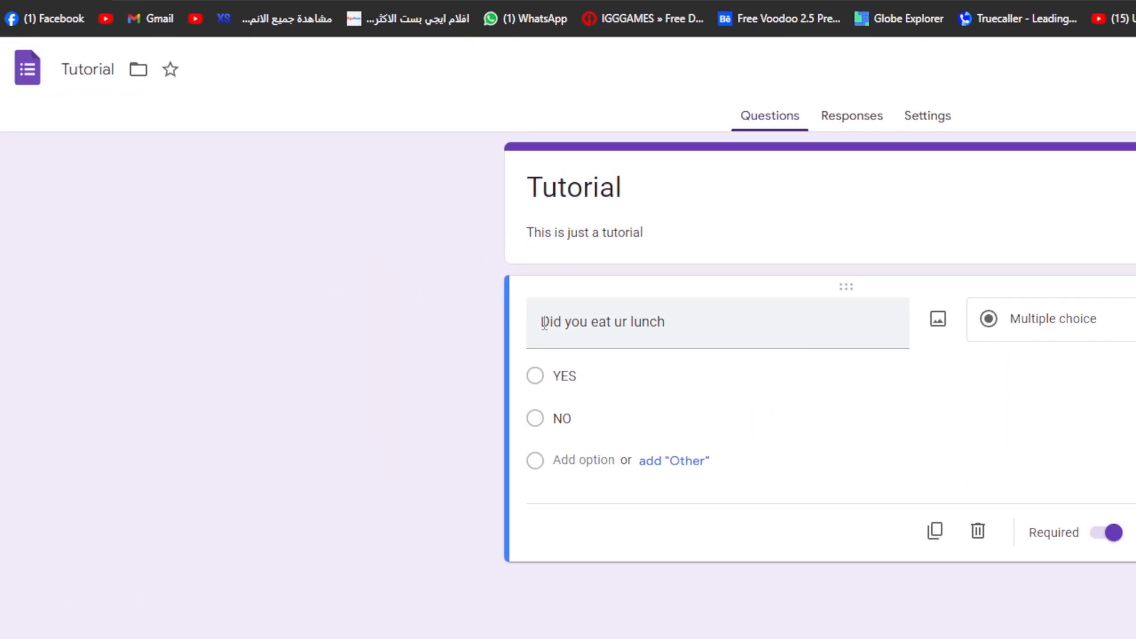
left_click_drag(517, 329, 639, 329)
left_click(448, 385)
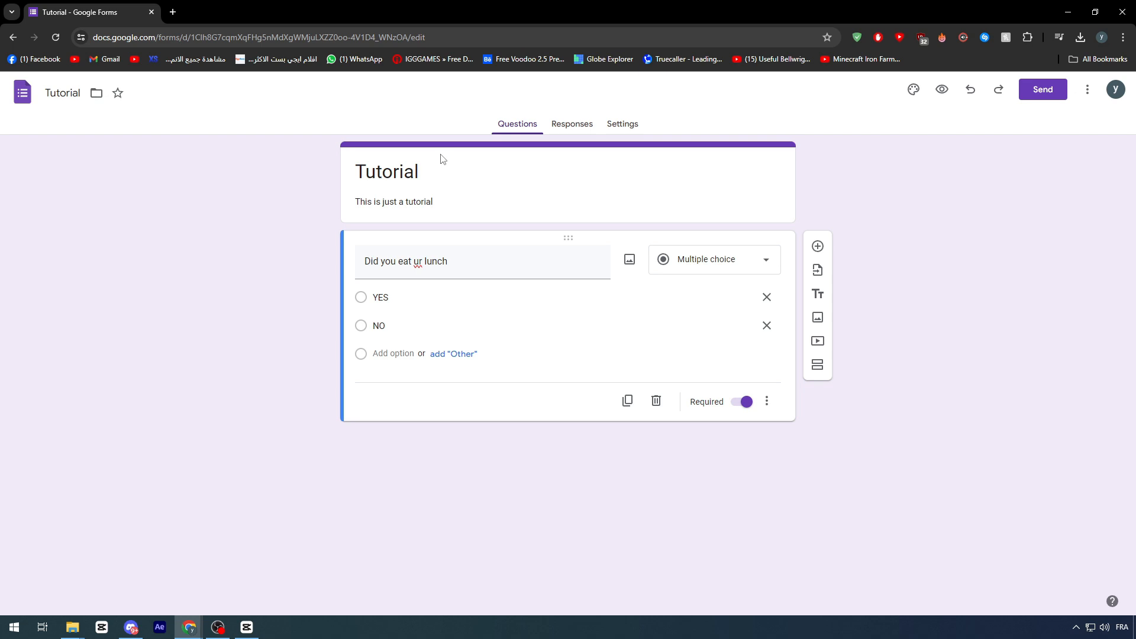
left_click(27, 98)
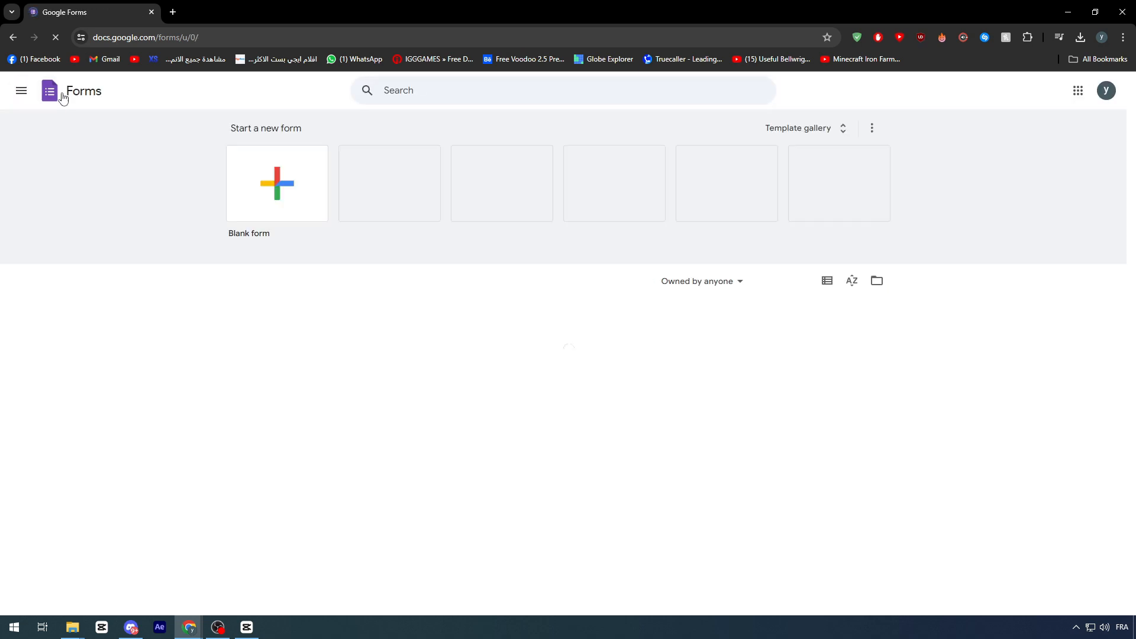
Step: Open Zapier in a new browser tab and show its list of connected apps
left_click(173, 11)
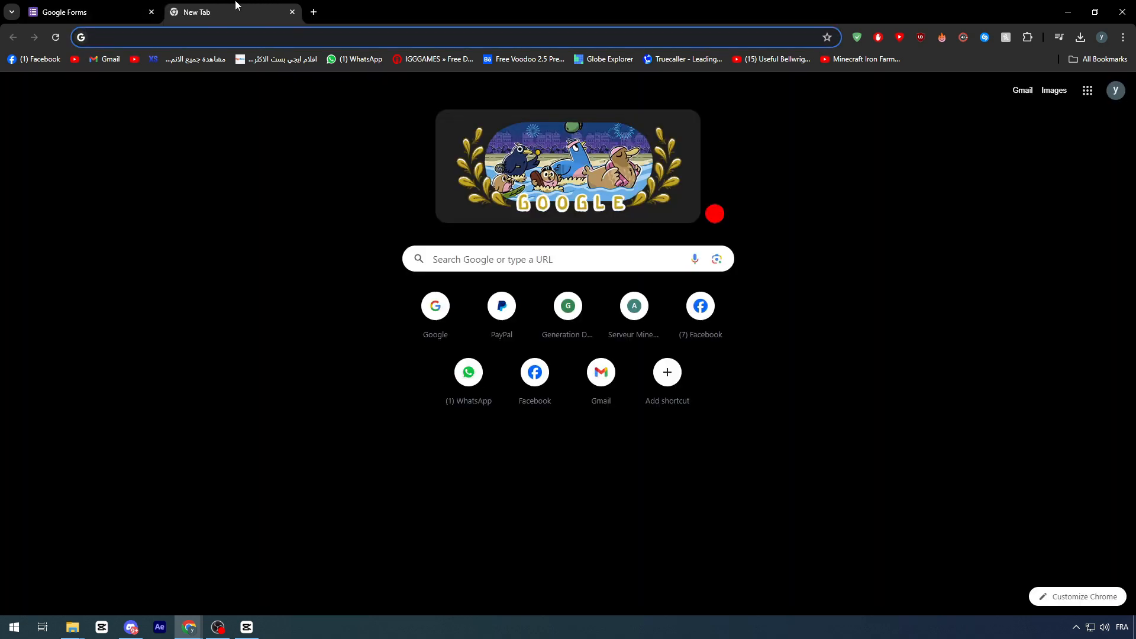
type("zap")
key("Return")
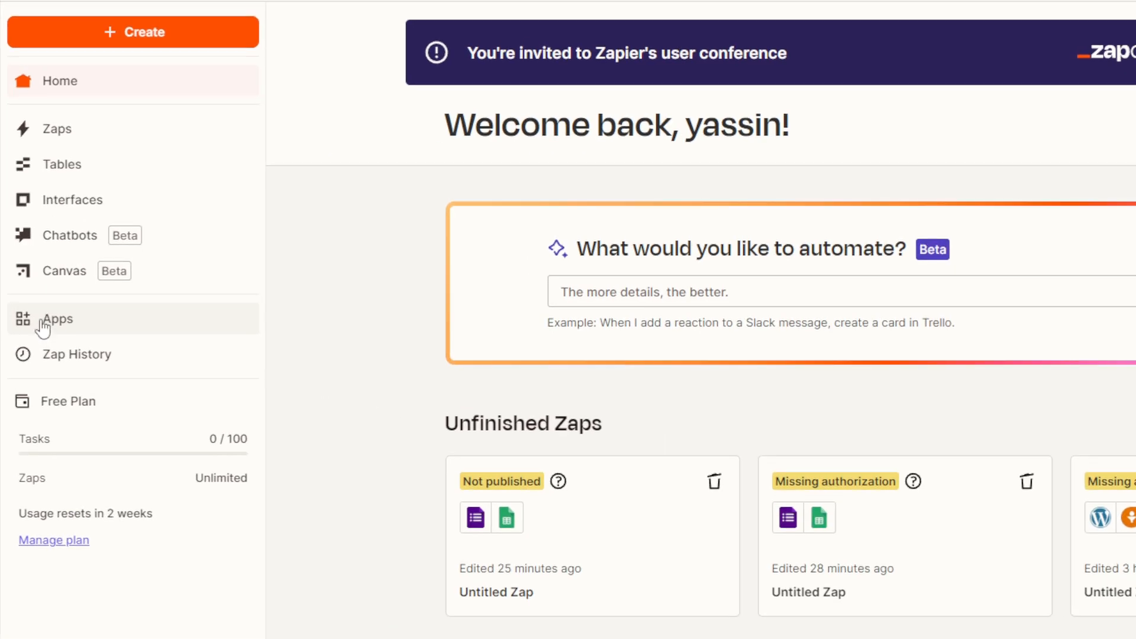
left_click(42, 323)
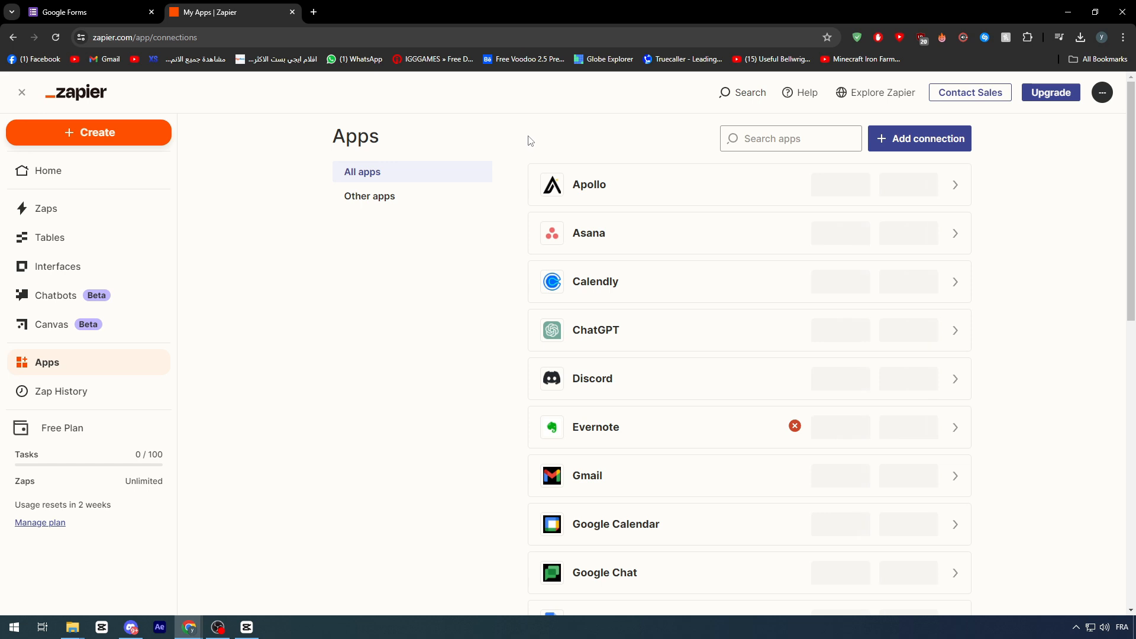
Step: Search the connected apps for "google form" and open the existing Google Forms connections
left_click(808, 140)
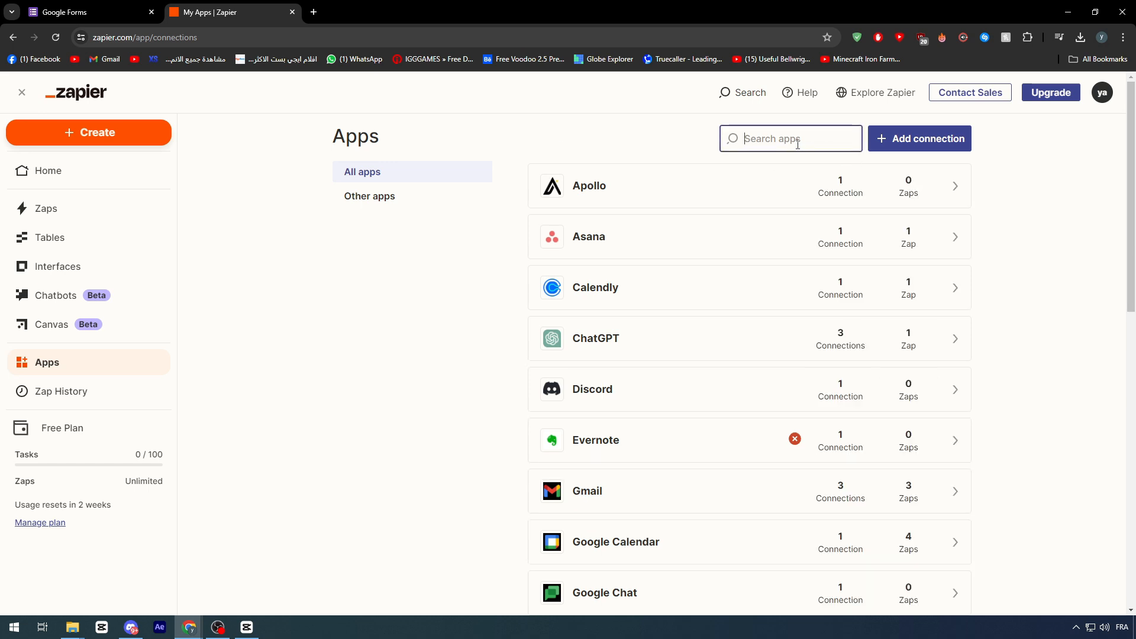
type("f")
type("oogle")
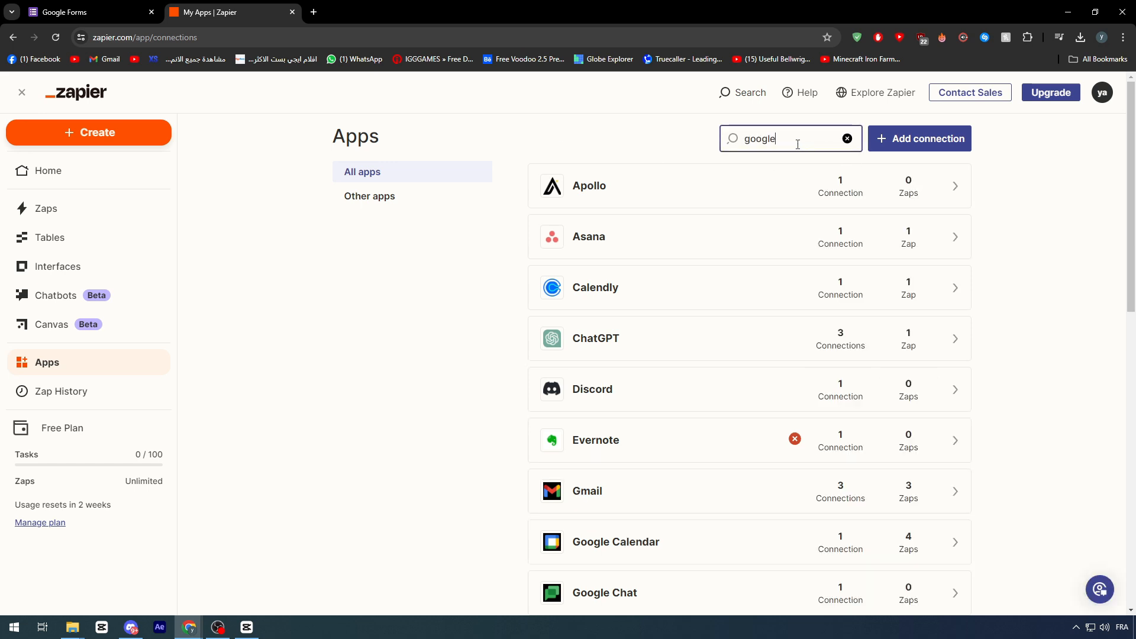
type(" form")
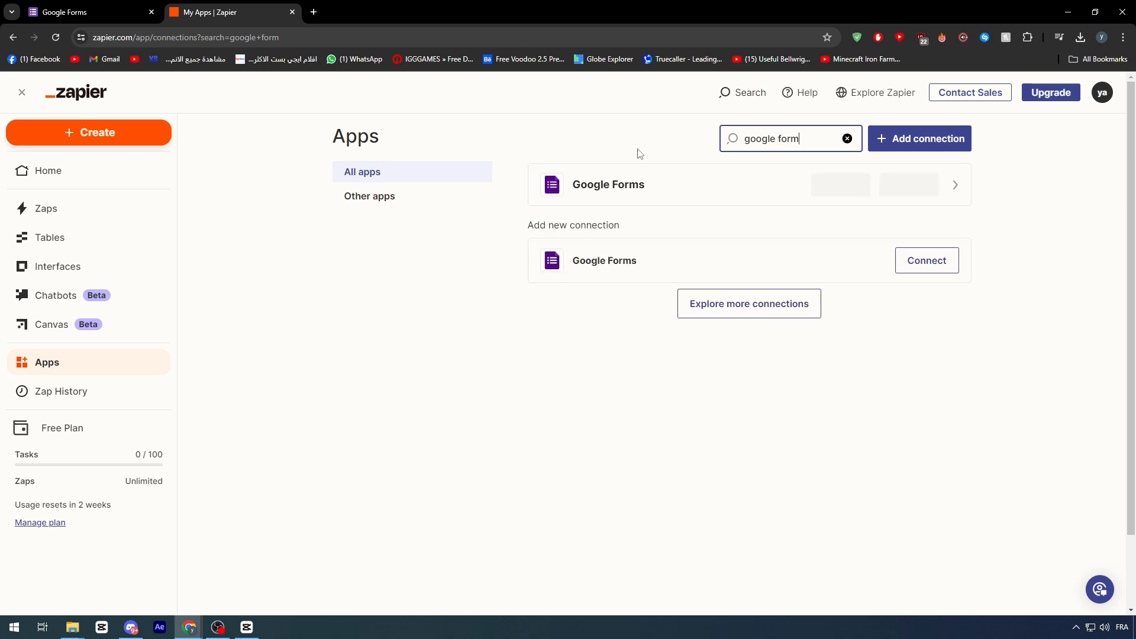
left_click(878, 203)
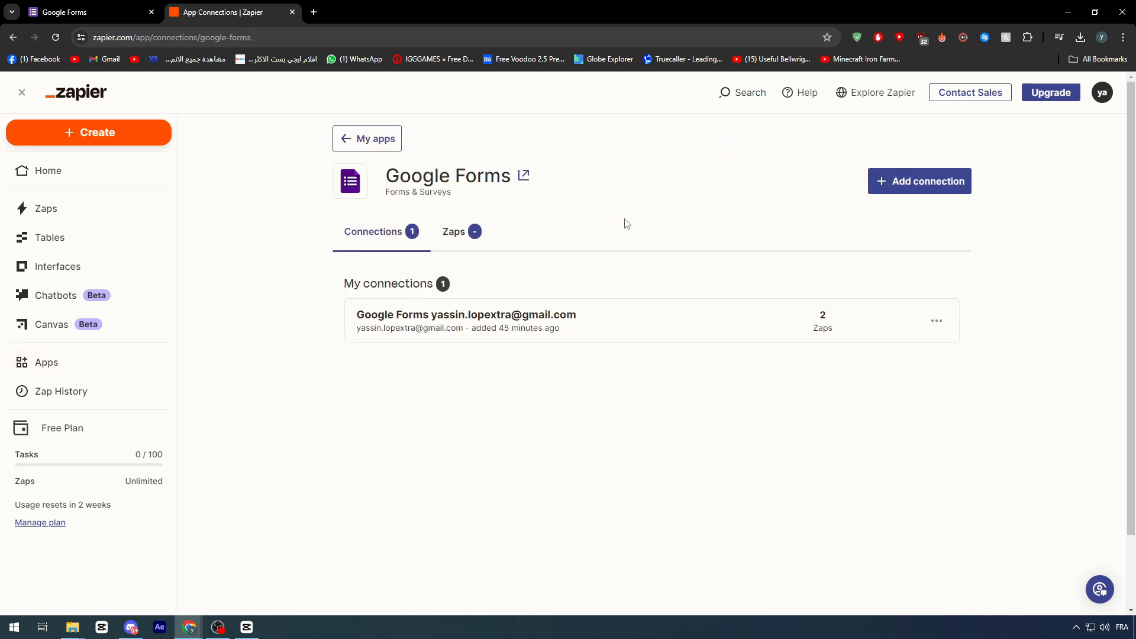
left_click(878, 189)
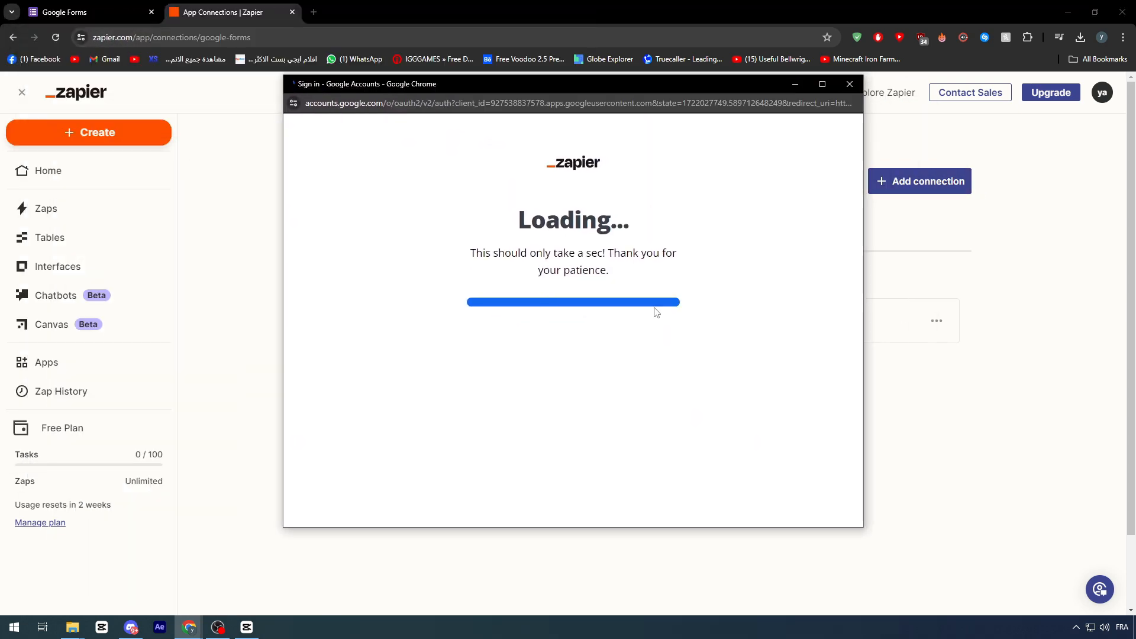
left_click(657, 273)
left_click(114, 4)
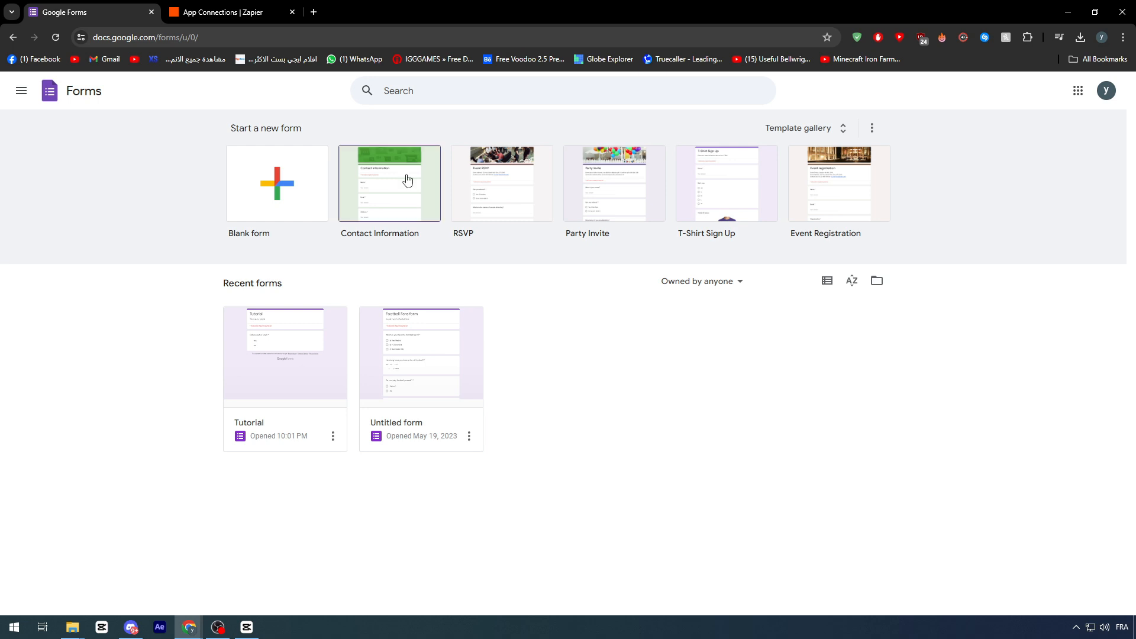
left_click(258, 12)
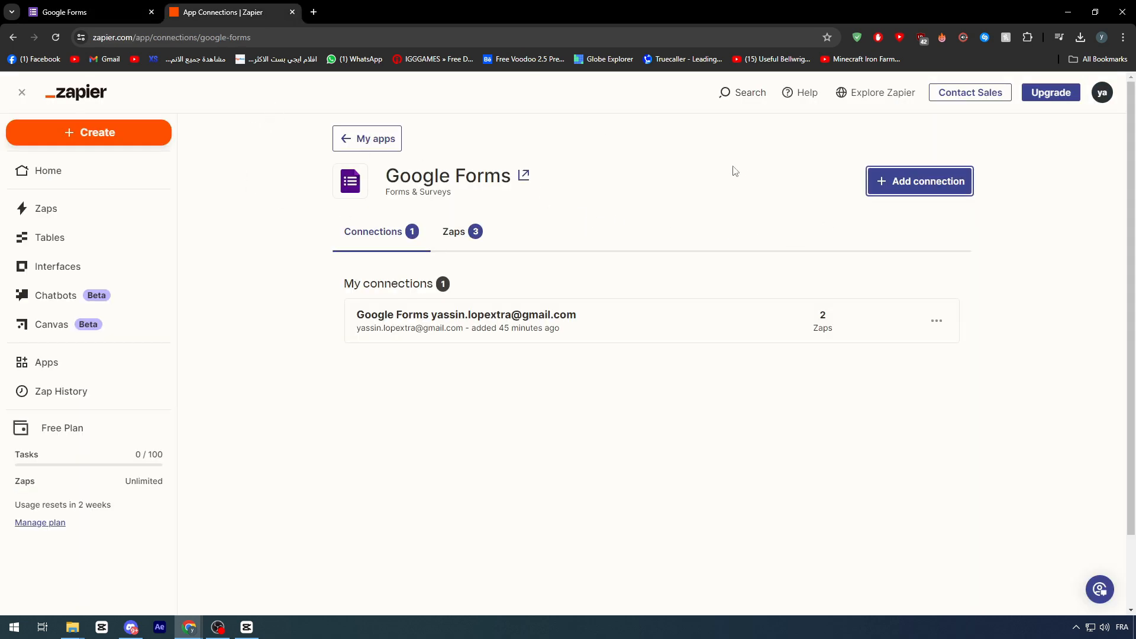
Step: Return to the list of all connected apps and search it for "google"
left_click(368, 137)
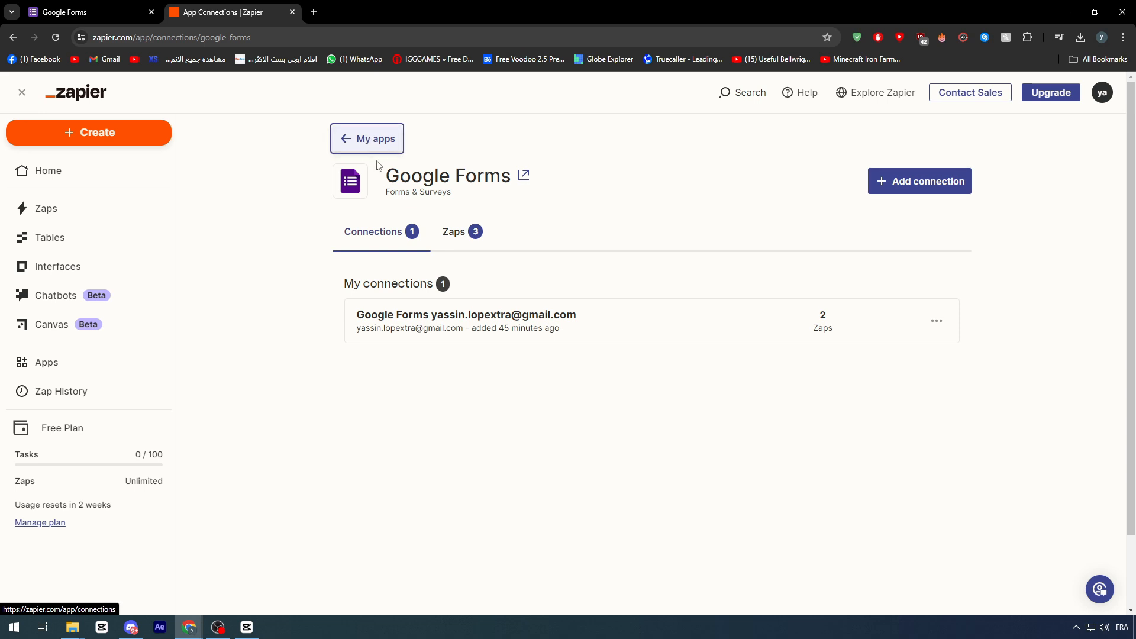
left_click(355, 140)
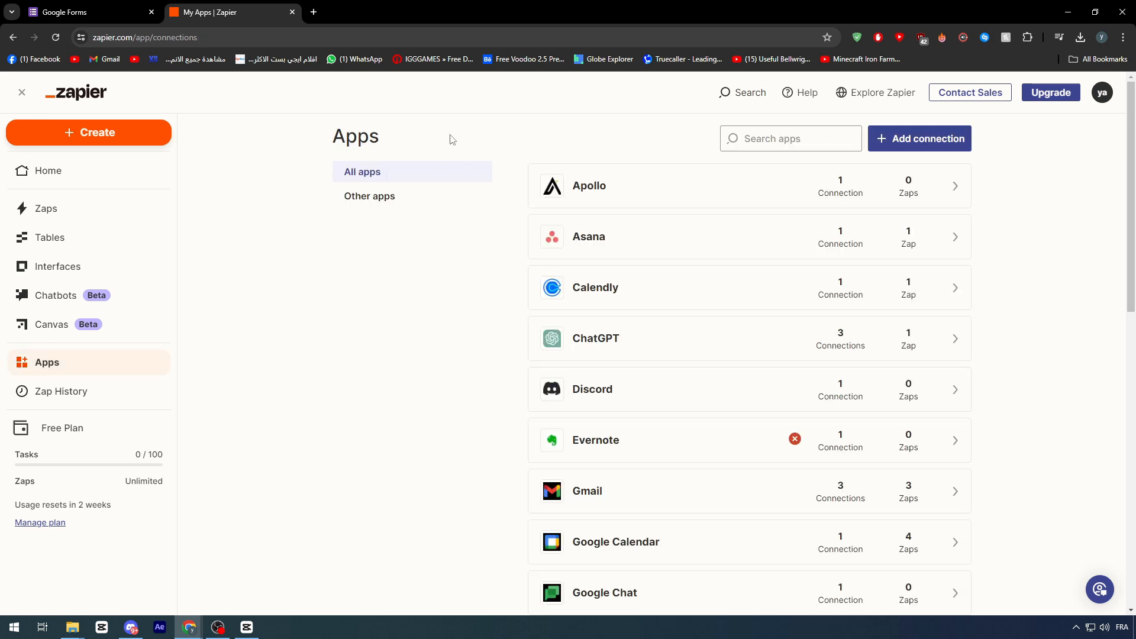
left_click(744, 138)
type("google")
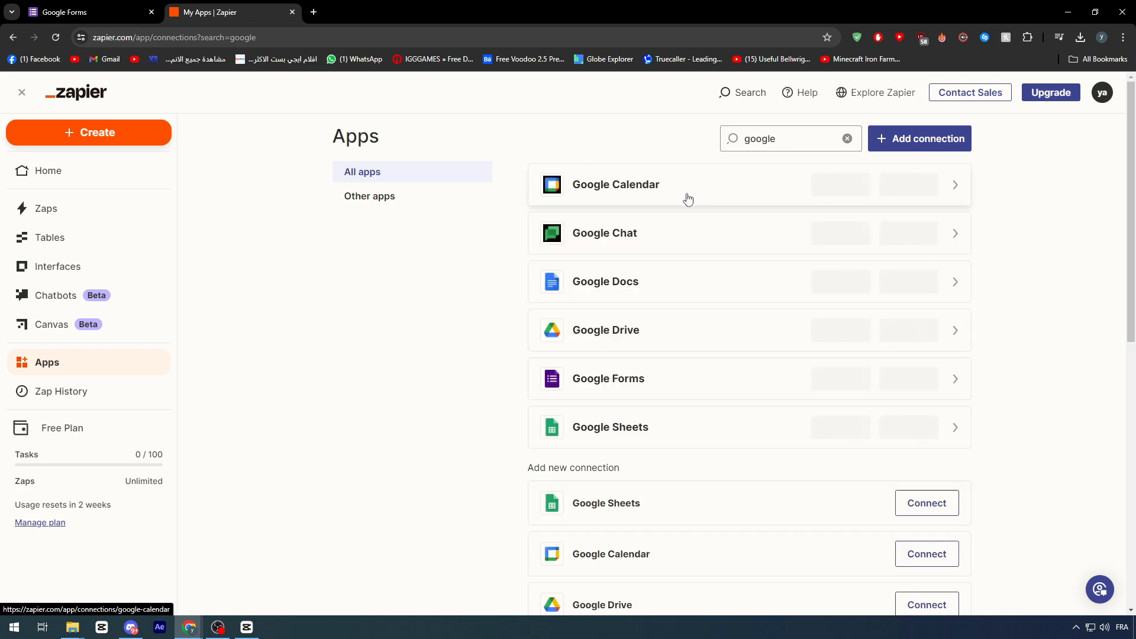
Step: Add a new Google Calendar connection and authorize Zapier with the existing Google account
scroll(840, 470, "down", 2)
left_click(929, 439)
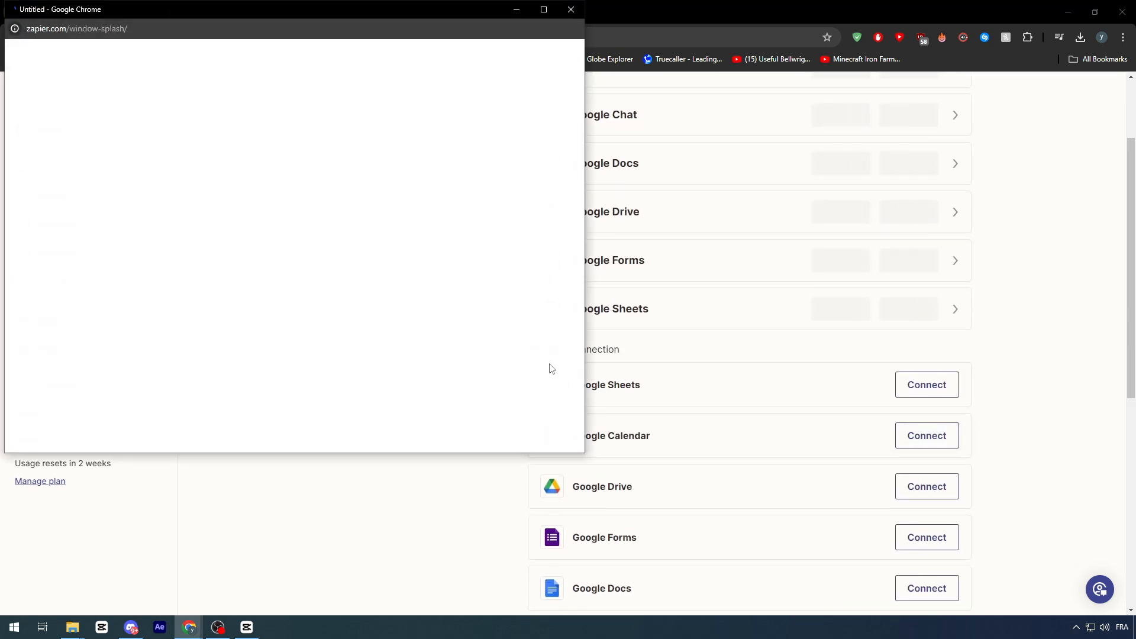
left_click_drag(291, 10, 587, 107)
left_click(712, 299)
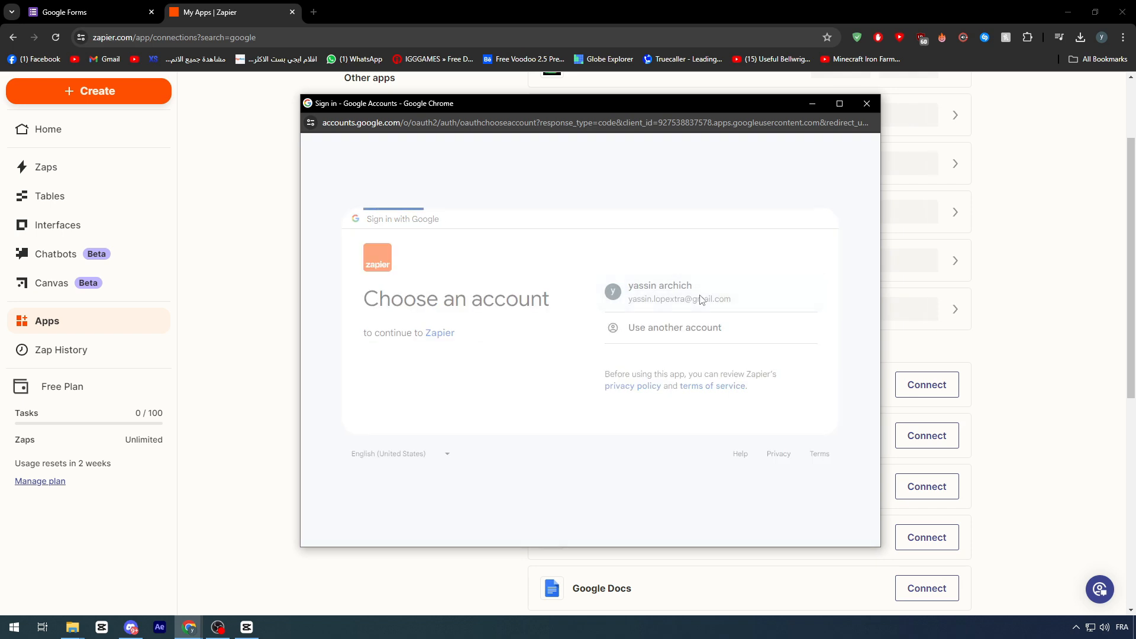
left_click(727, 463)
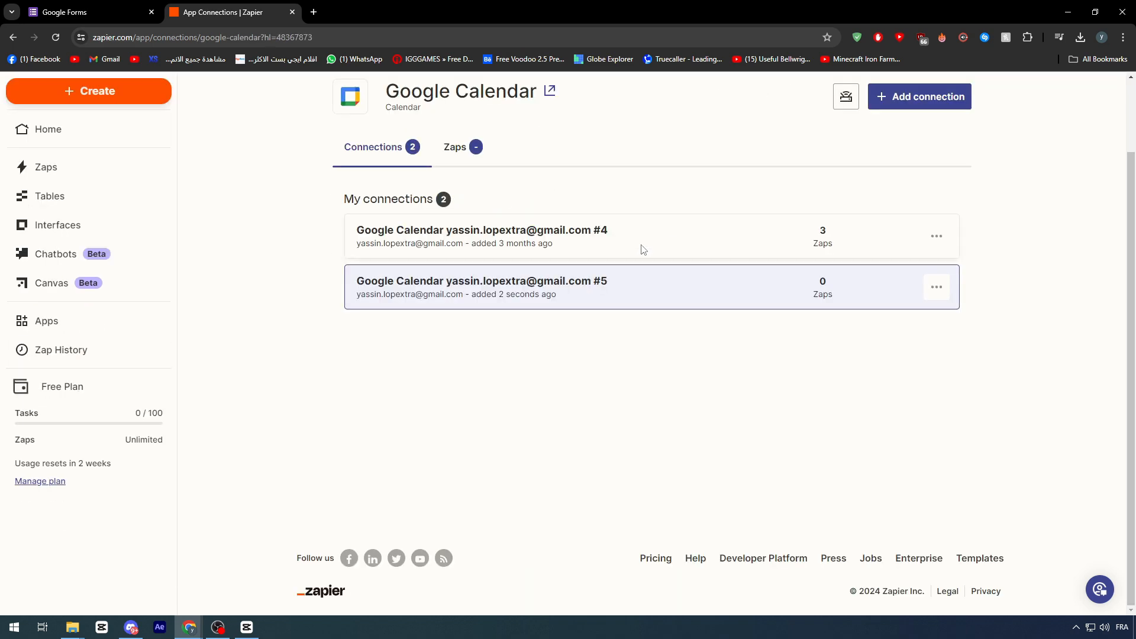
Step: Test the newly added Google Calendar connection
left_click(929, 296)
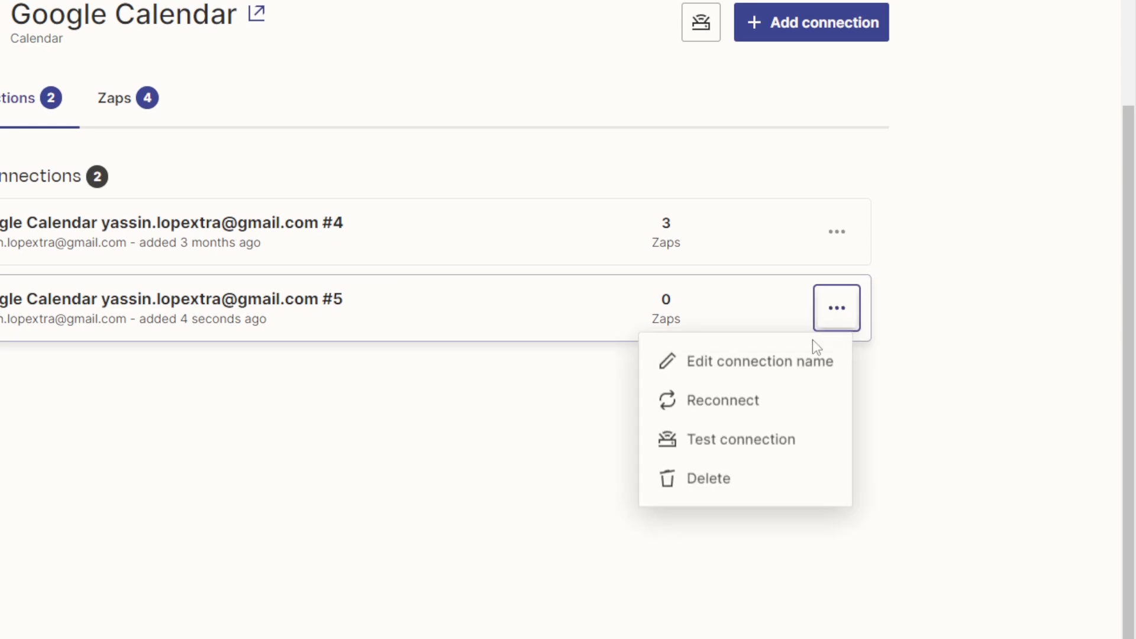
left_click(861, 352)
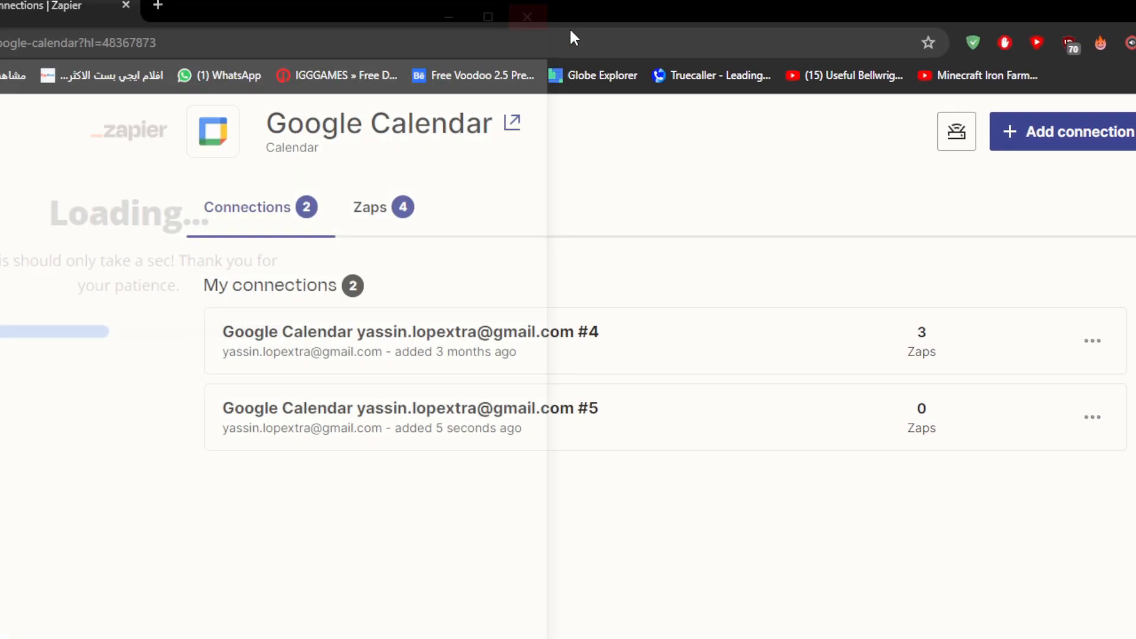
left_click(837, 239)
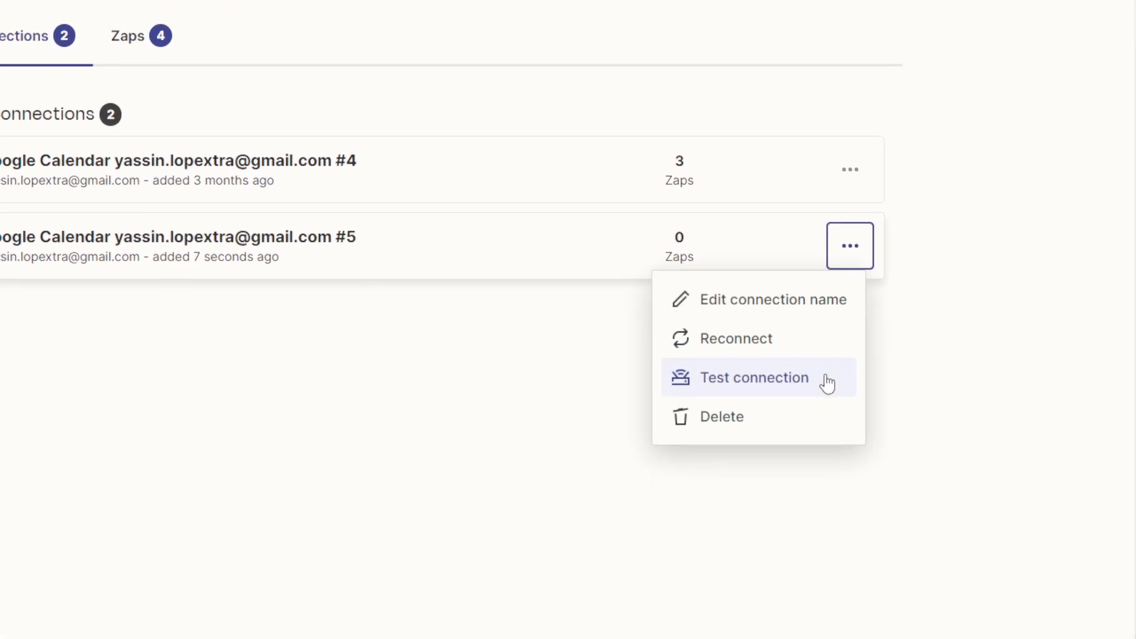
left_click(828, 384)
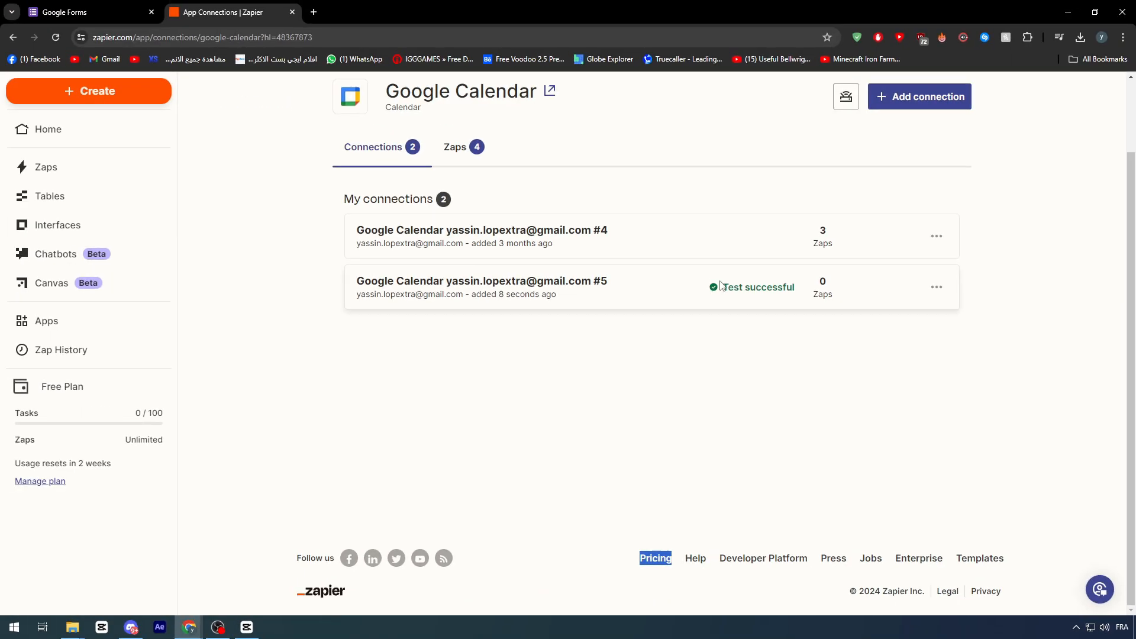
left_click_drag(727, 286, 818, 292)
left_click(795, 334)
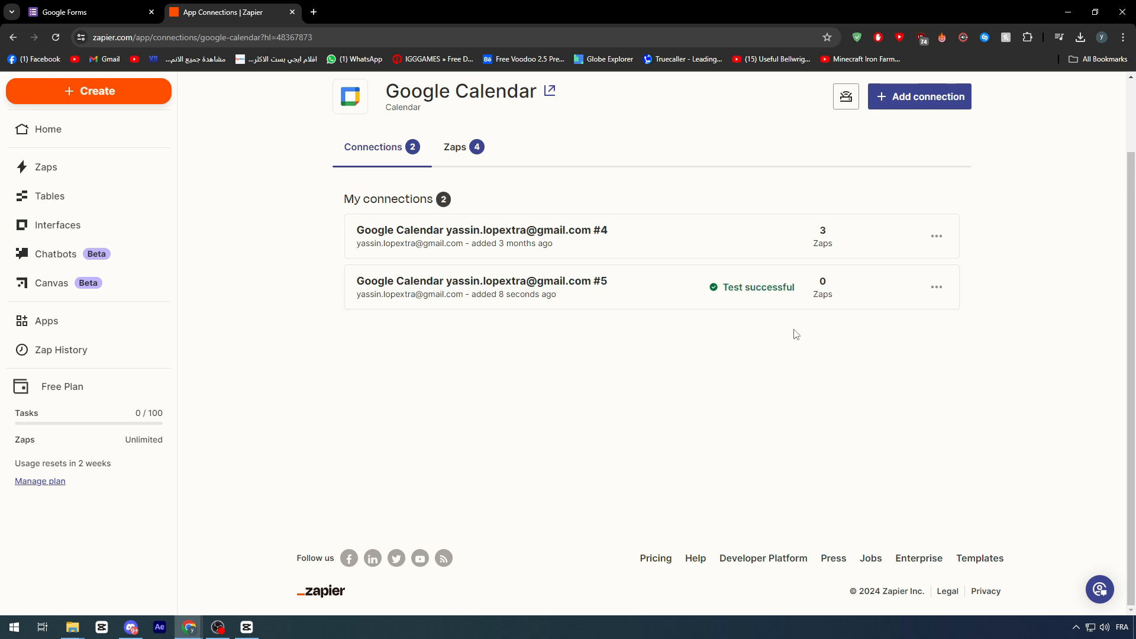
Step: Create a new Zap
scroll(731, 298, "up", 1)
scroll(734, 302, "down", 1)
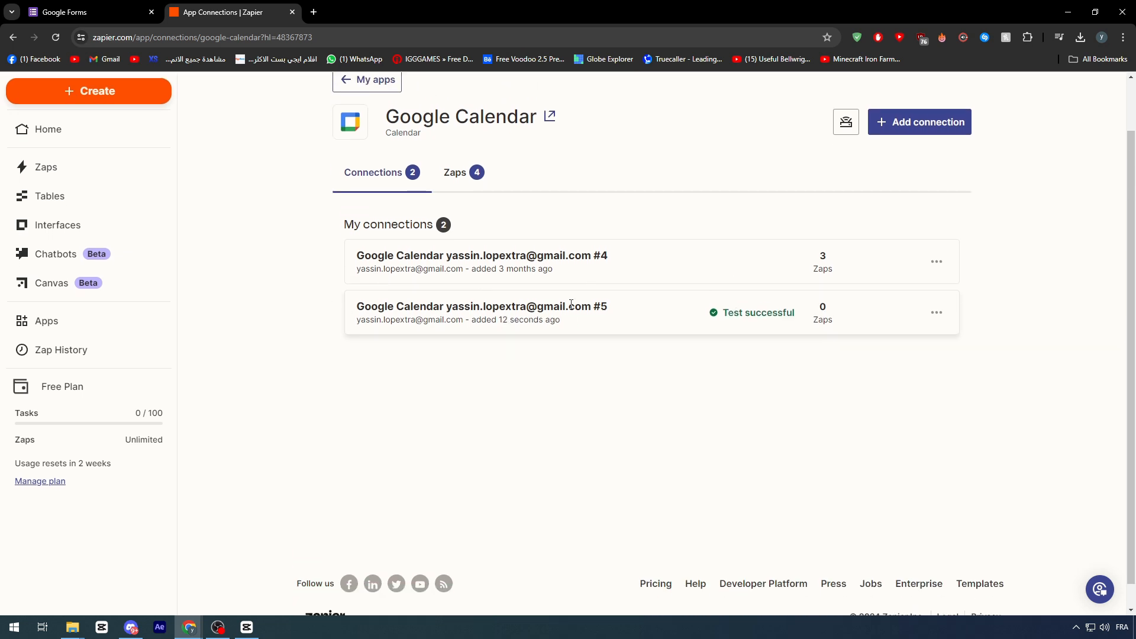
scroll(278, 247, "up", 1)
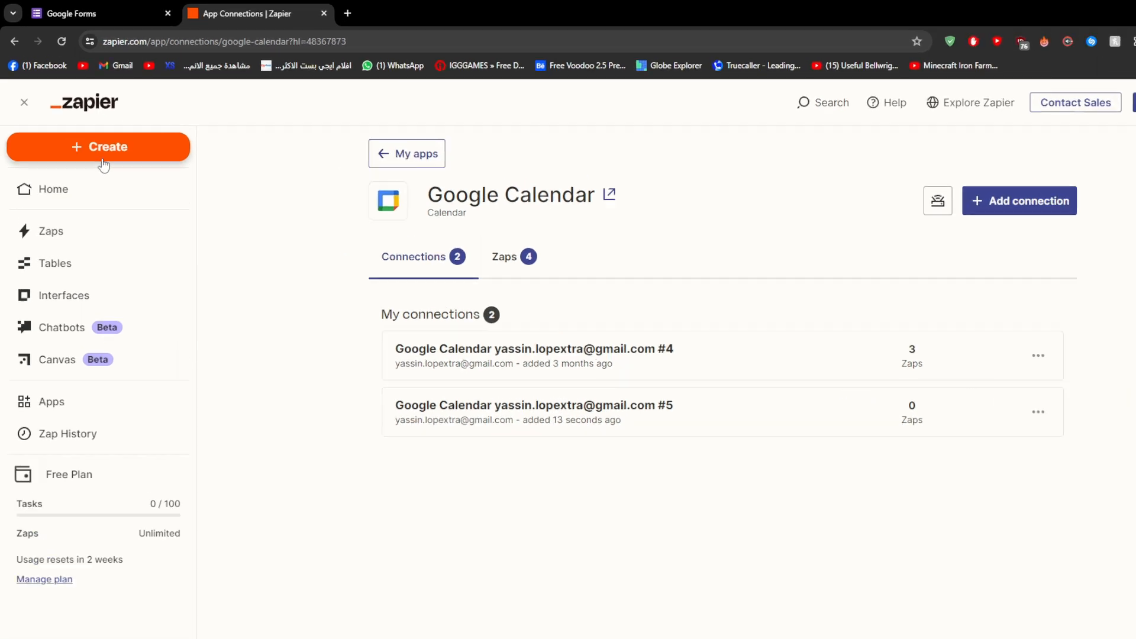
left_click(111, 207)
left_click(104, 256)
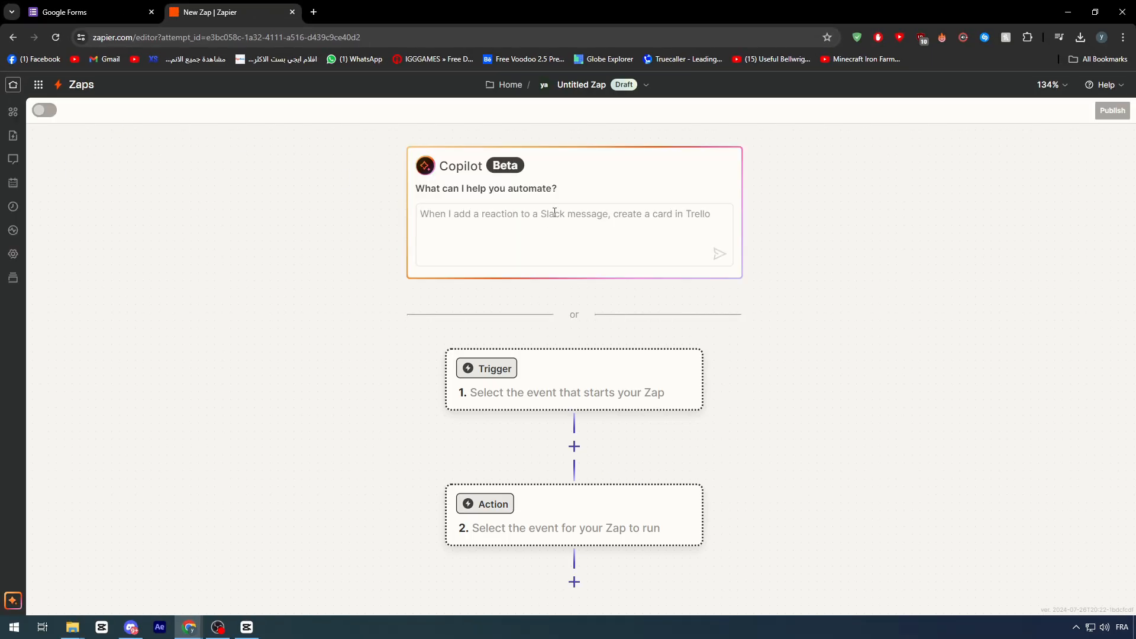
Step: Send Copilot the request "Whenever there is a form submited in my google forms write it down as done event in google calendar"
key("ctrl+plus")
scroll(586, 199, "up", 4)
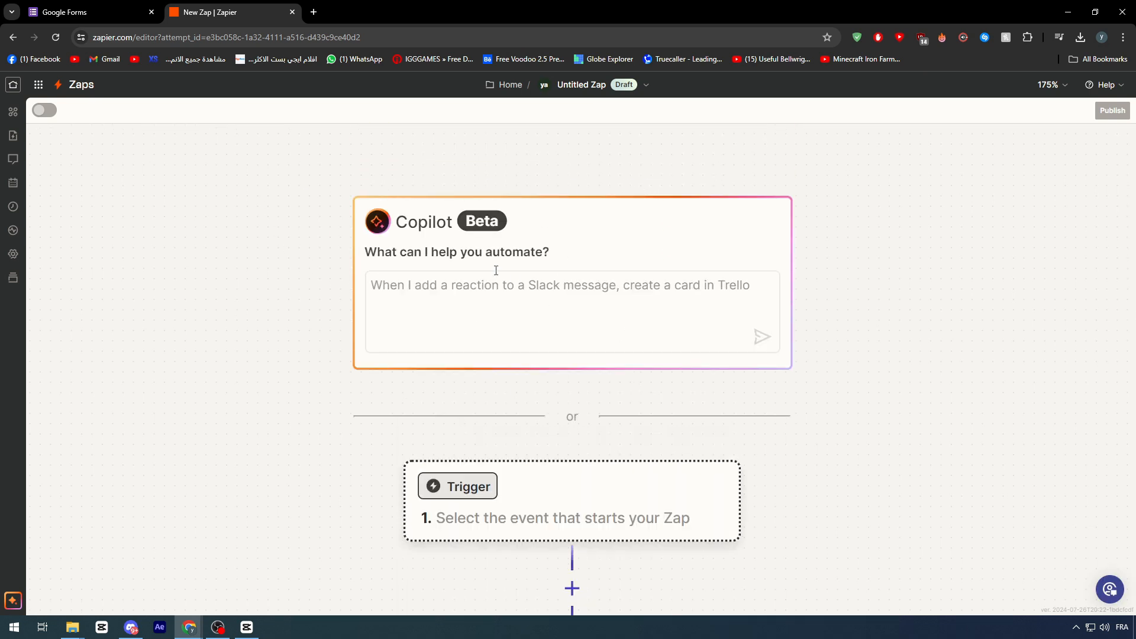
left_click(412, 283)
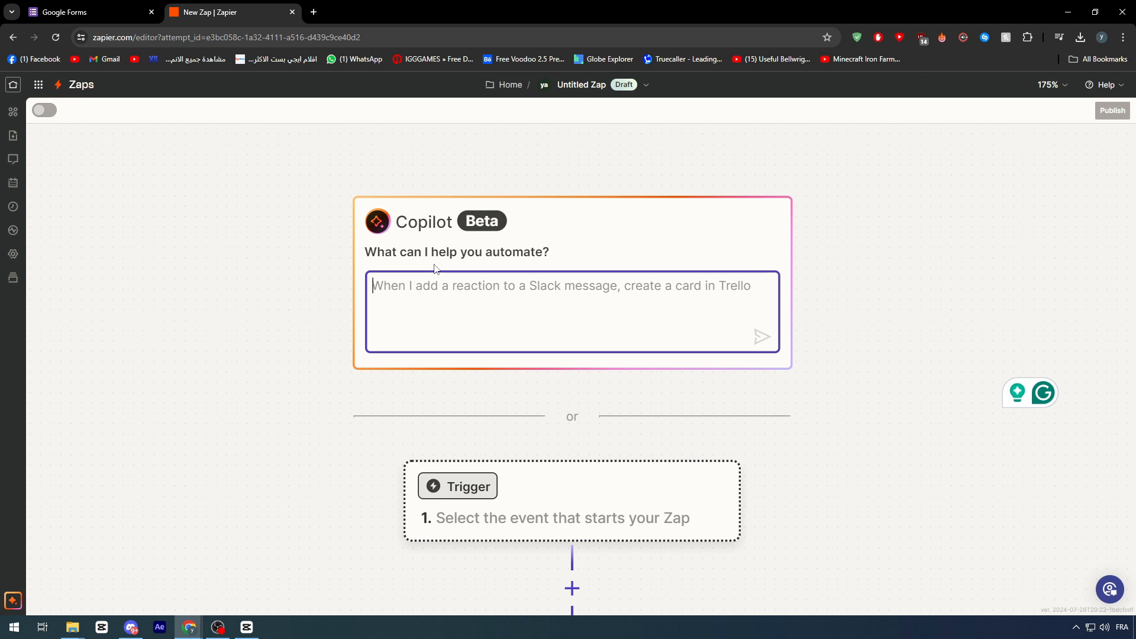
type("Whenever")
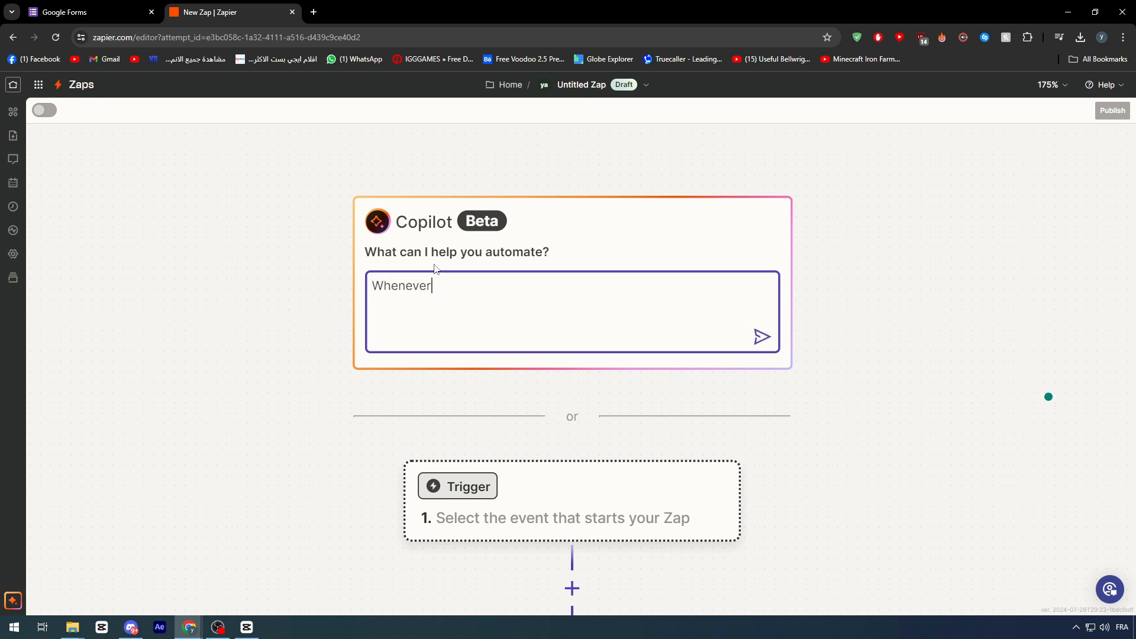
type(" there is a form submited in my g")
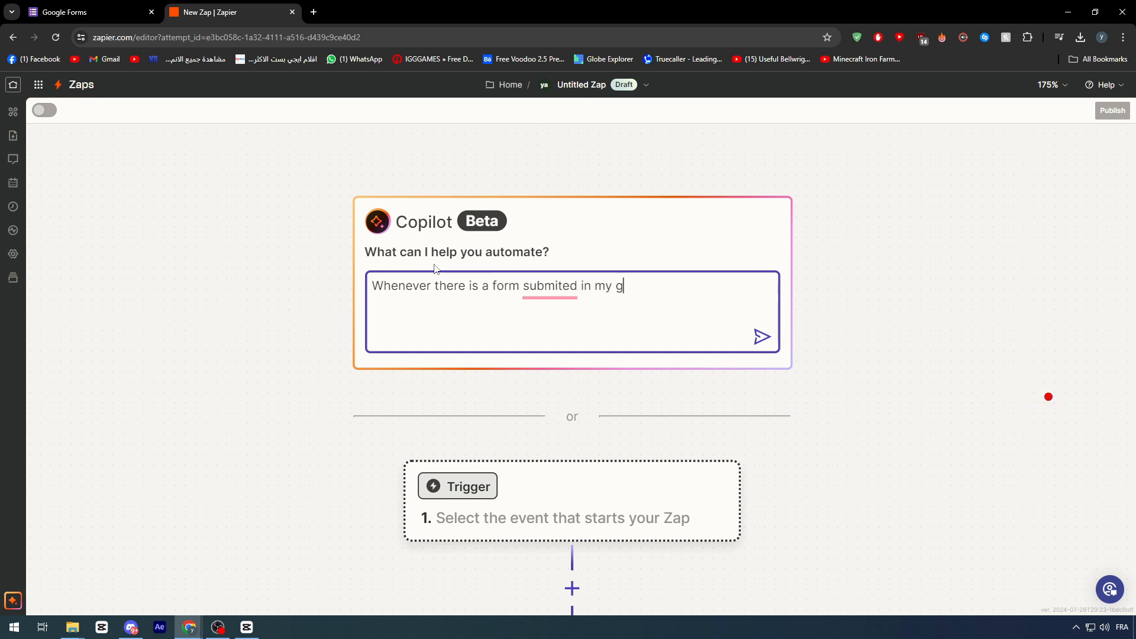
type("oogle forms write ")
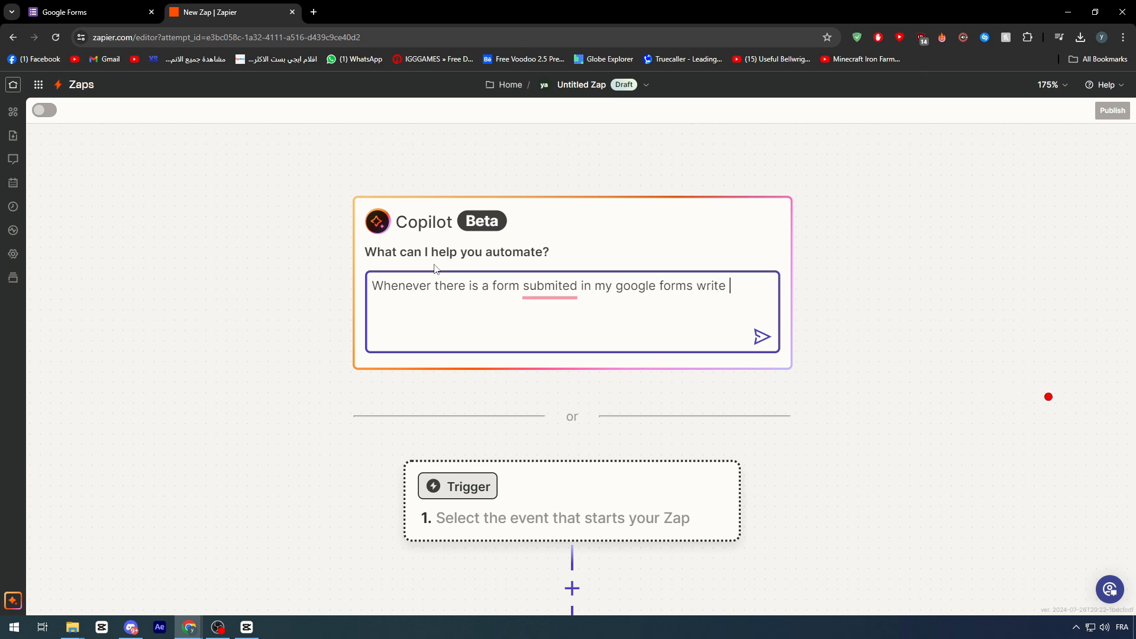
type("it down as ")
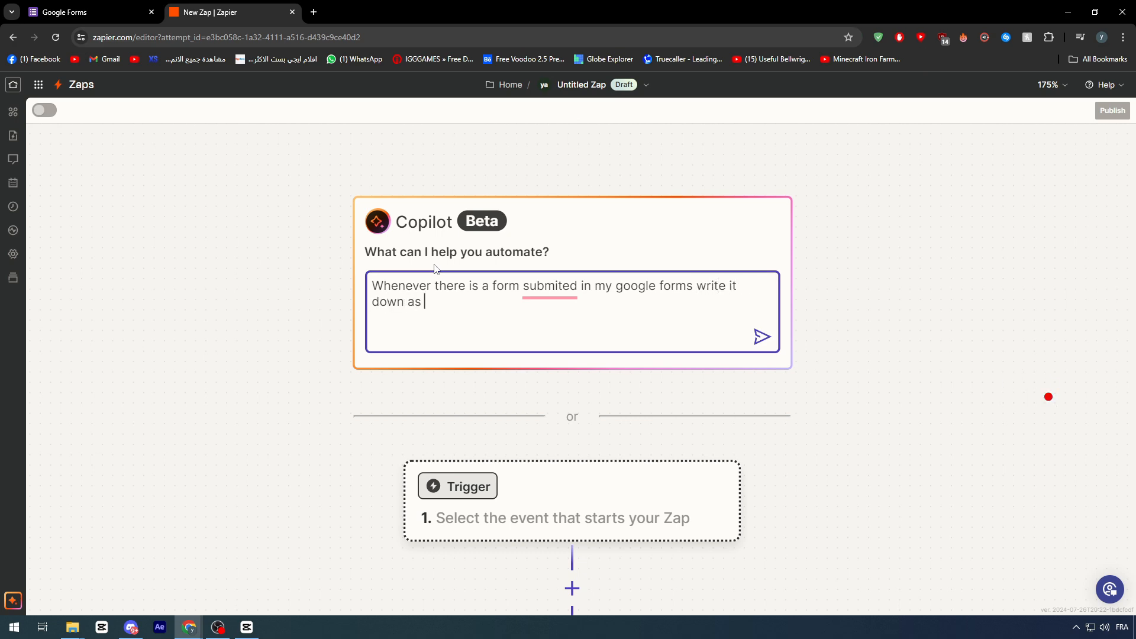
type("done event in ")
type("google ")
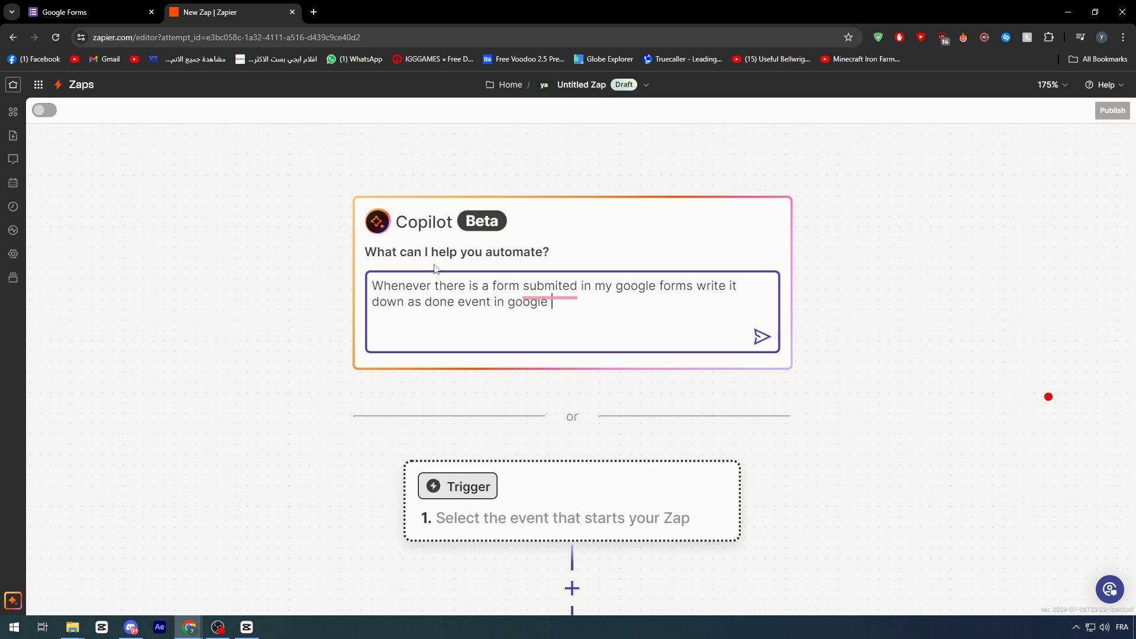
type("calendar")
left_click(762, 335)
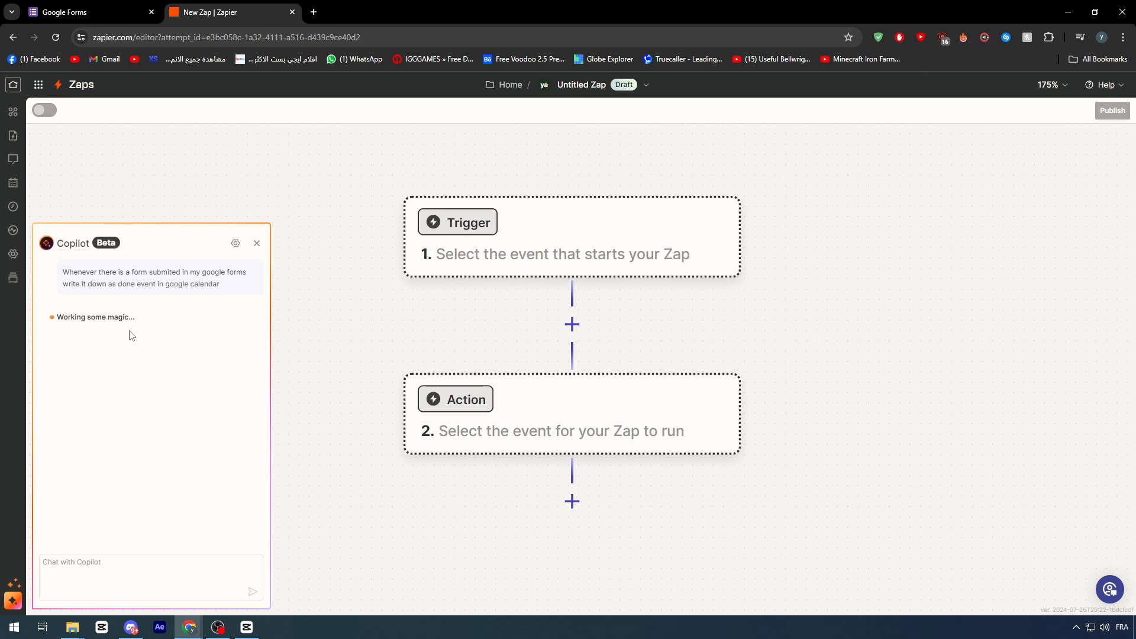
Step: Add Copilot's suggested Google Forms "New Form Response" trigger and Google Calendar "Create Detailed Event" action to the Zap
left_click(148, 6)
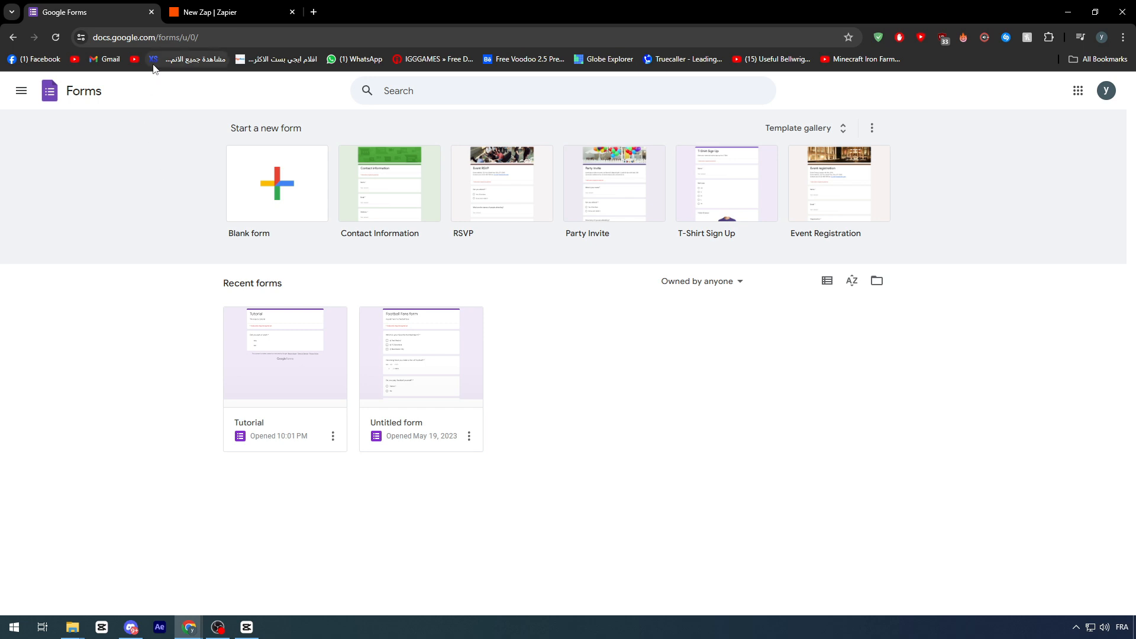
left_click(191, 12)
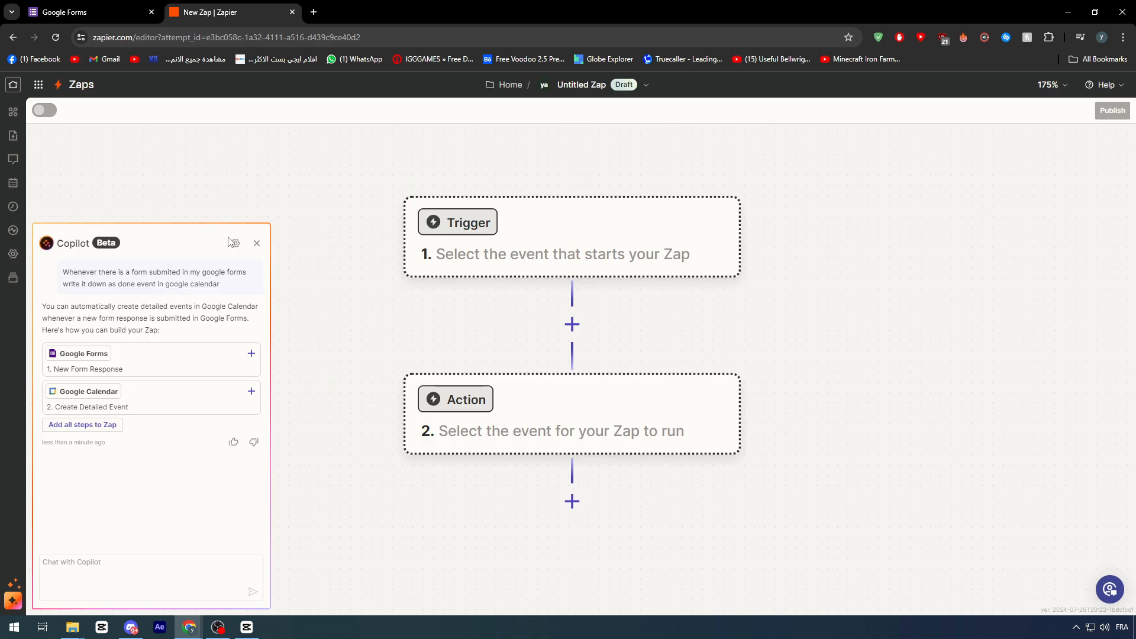
left_click(250, 354)
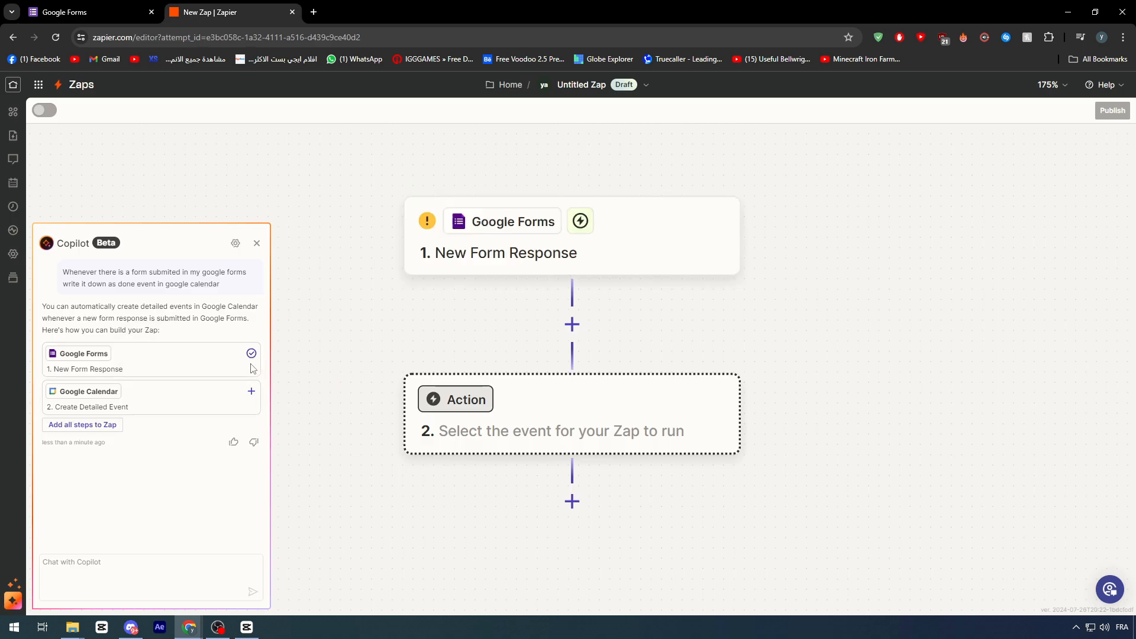
left_click(251, 394)
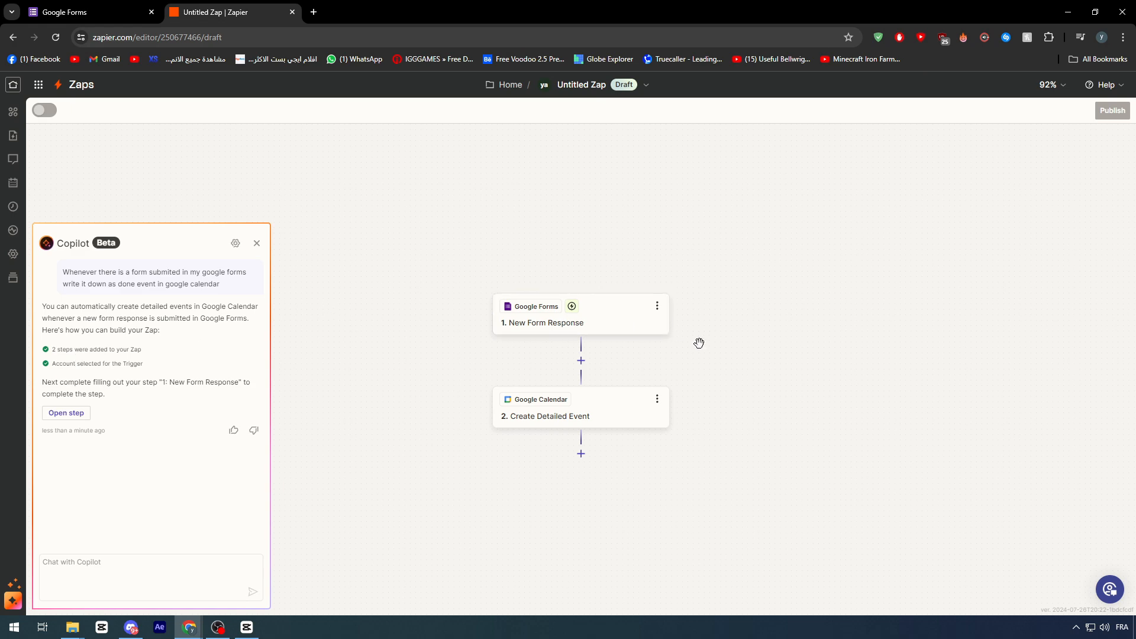
Step: Choose the "Tutorial" form as the source for the New Form Response trigger
scroll(547, 350, "up", 1)
scroll(547, 351, "up", 3)
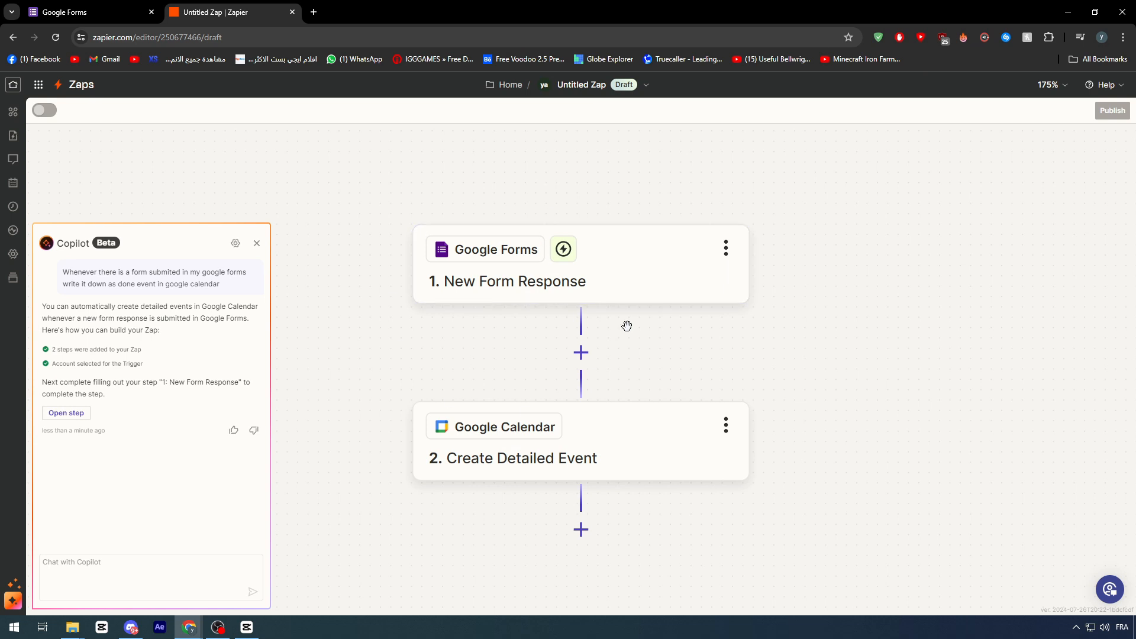
left_click(586, 281)
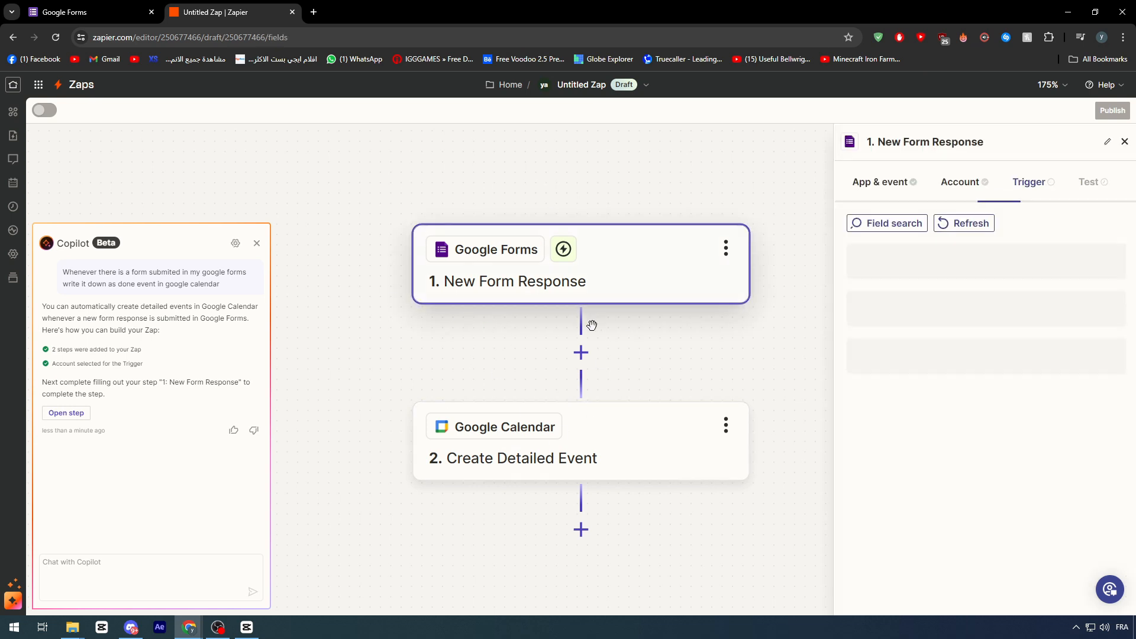
left_click(963, 184)
left_click(1042, 188)
left_click(930, 272)
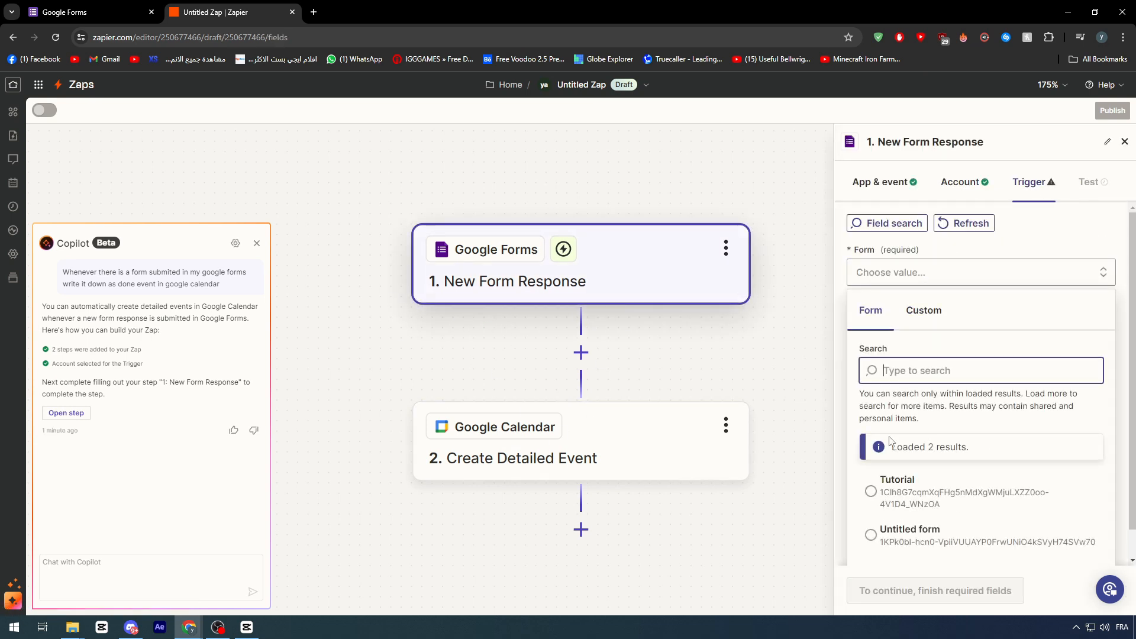
left_click(923, 462)
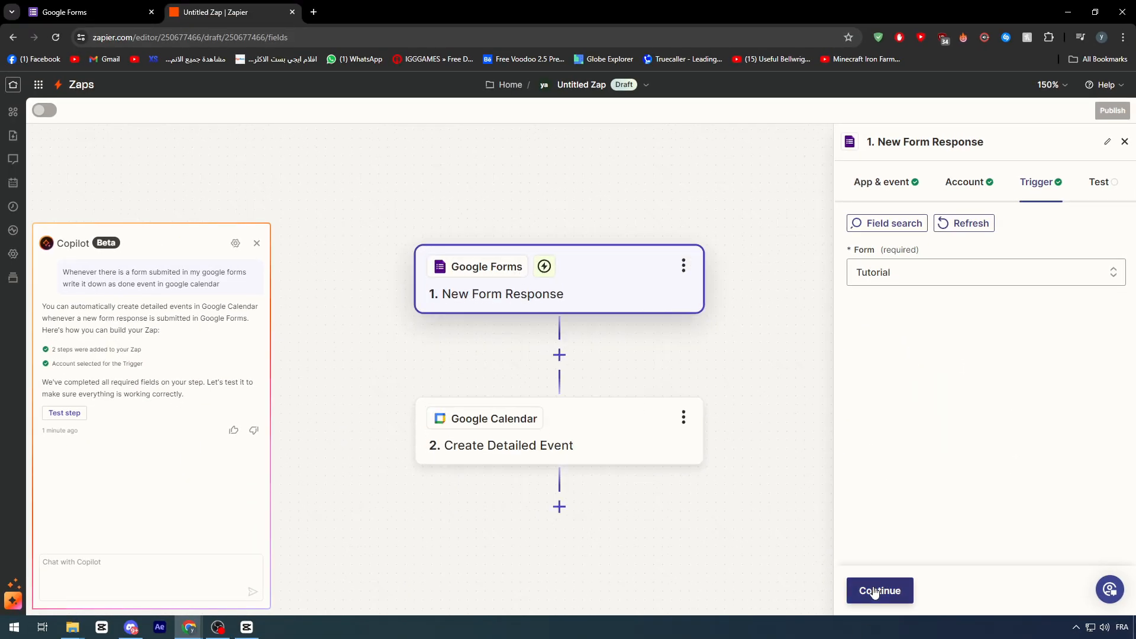
Step: Test the Google Forms trigger and continue with the "Form Response A" record
left_click(880, 591)
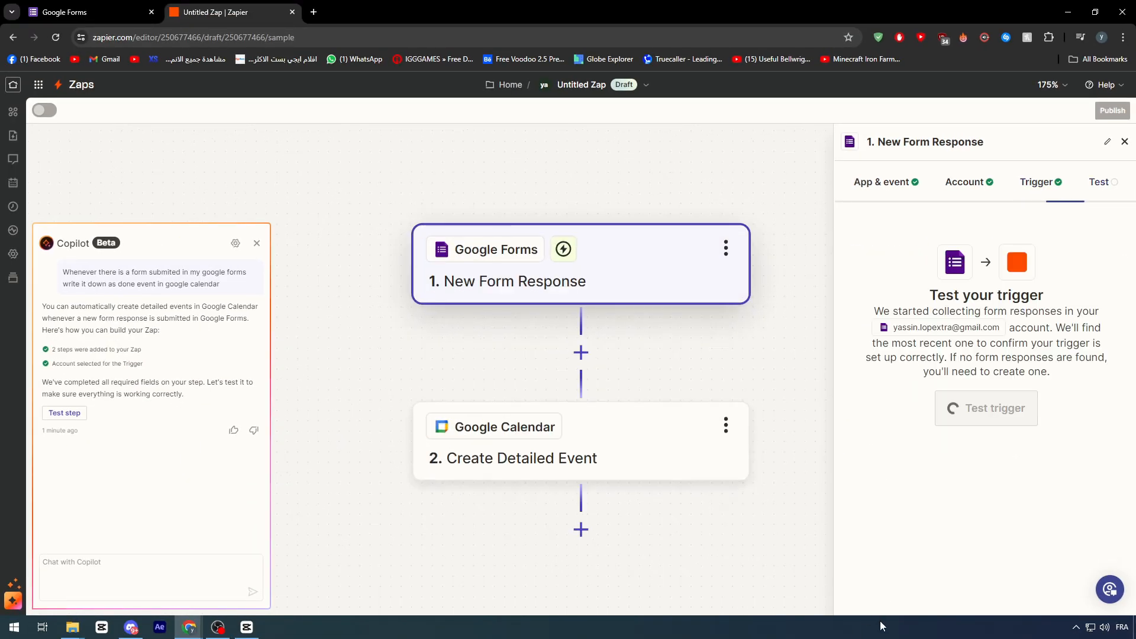
left_click(977, 422)
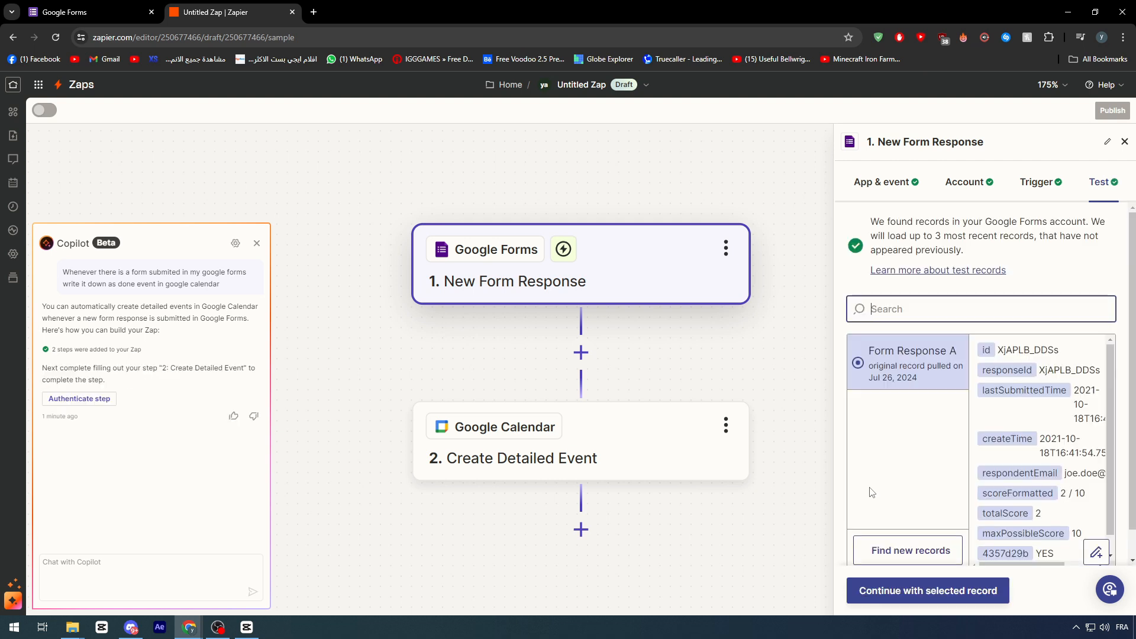
left_click(908, 599)
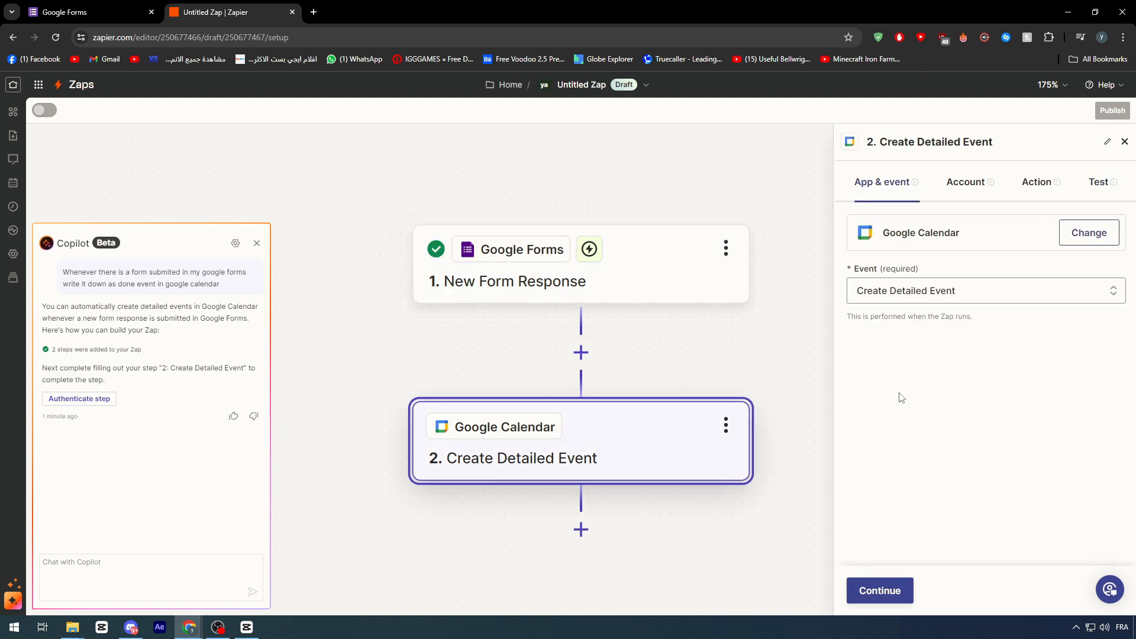
Step: Review the Google Calendar events, keep Create Detailed Event, and continue with the connected calendar account
left_click(926, 291)
scroll(936, 433, "down", 3)
scroll(936, 434, "up", 1)
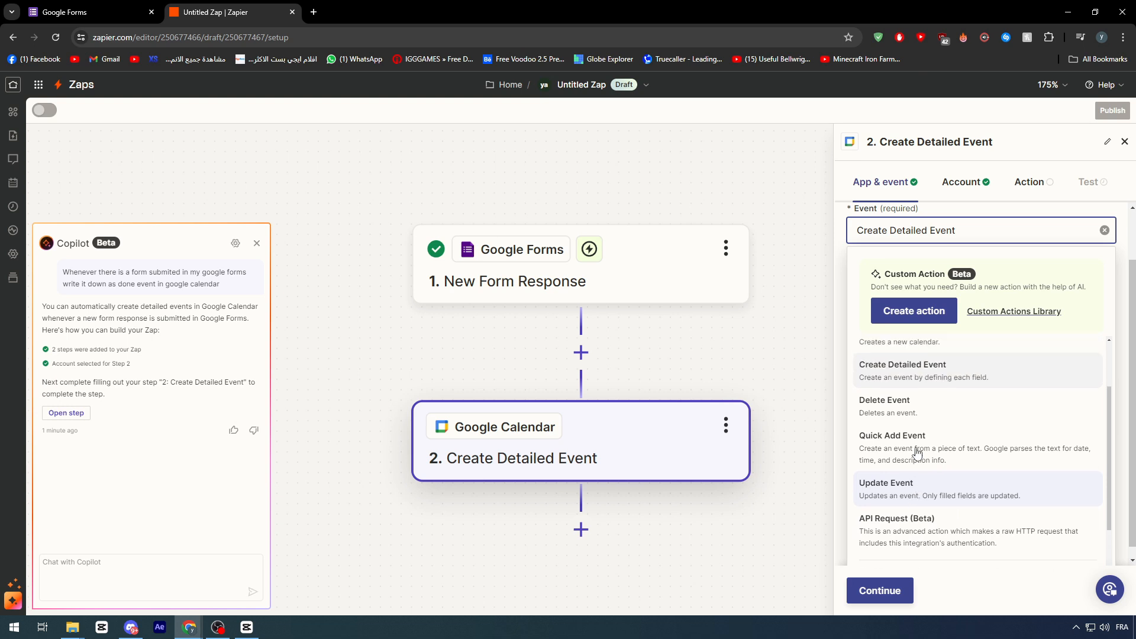
scroll(881, 441, "down", 2)
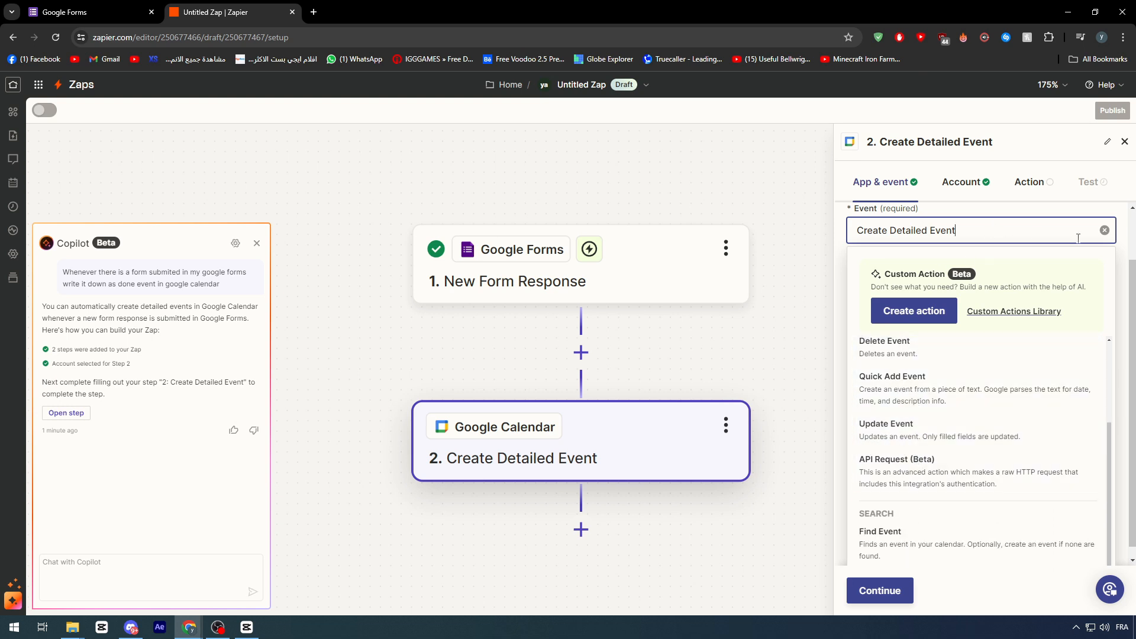
left_click(880, 591)
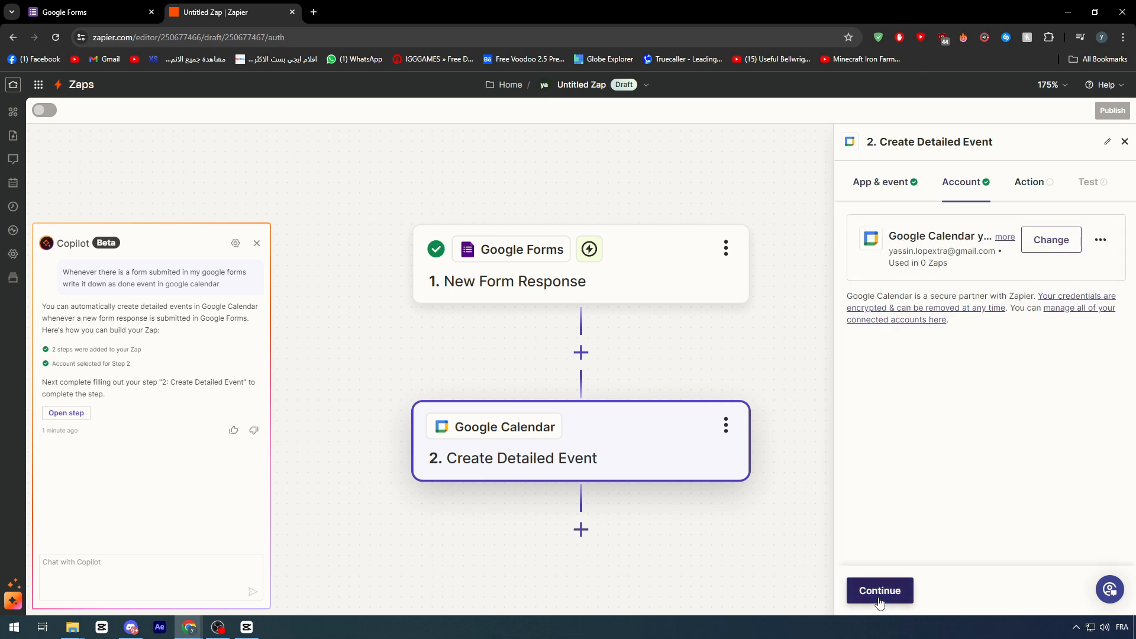
left_click(880, 590)
Step: Select the account's own e-mail calendar as the calendar for the new event, leaving the summary empty
scroll(895, 283, "down", 1)
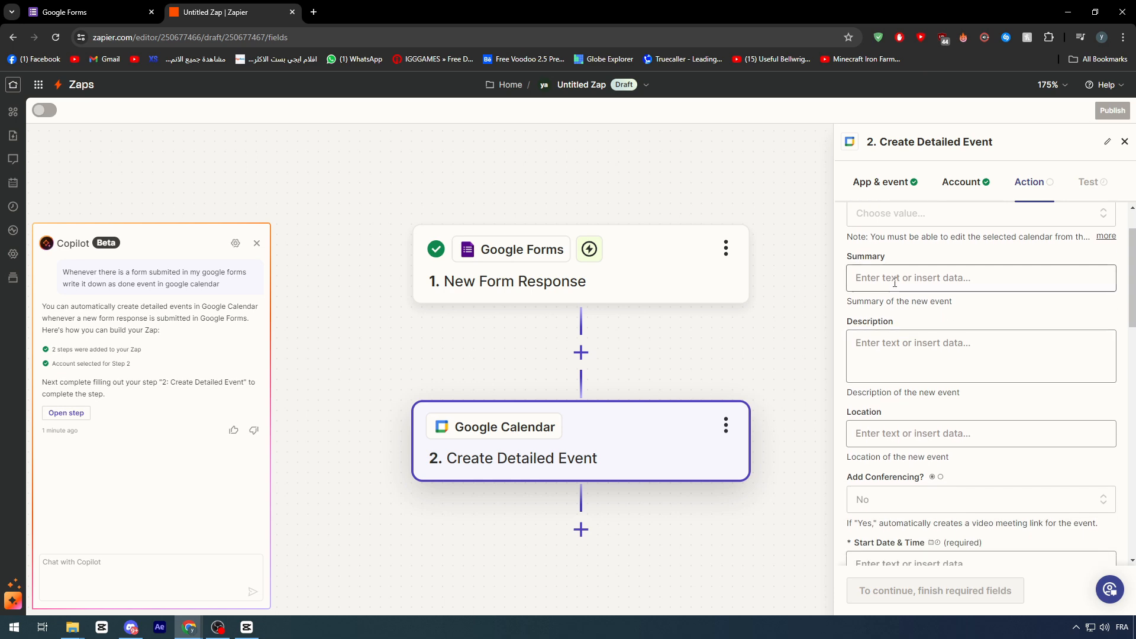
scroll(894, 283, "up", 1)
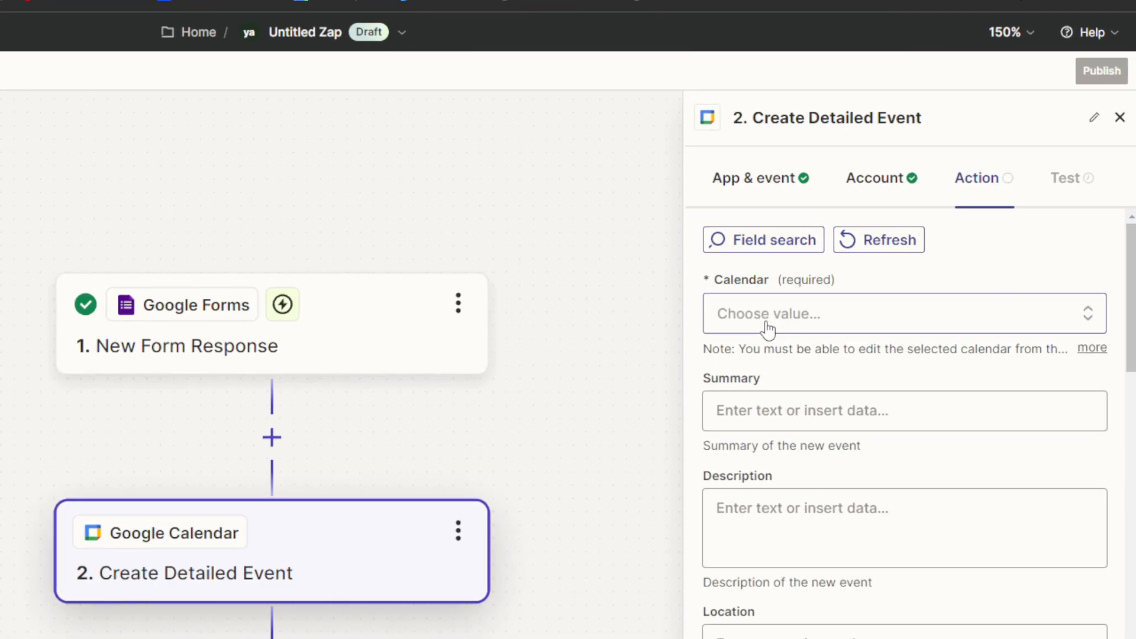
left_click(890, 281)
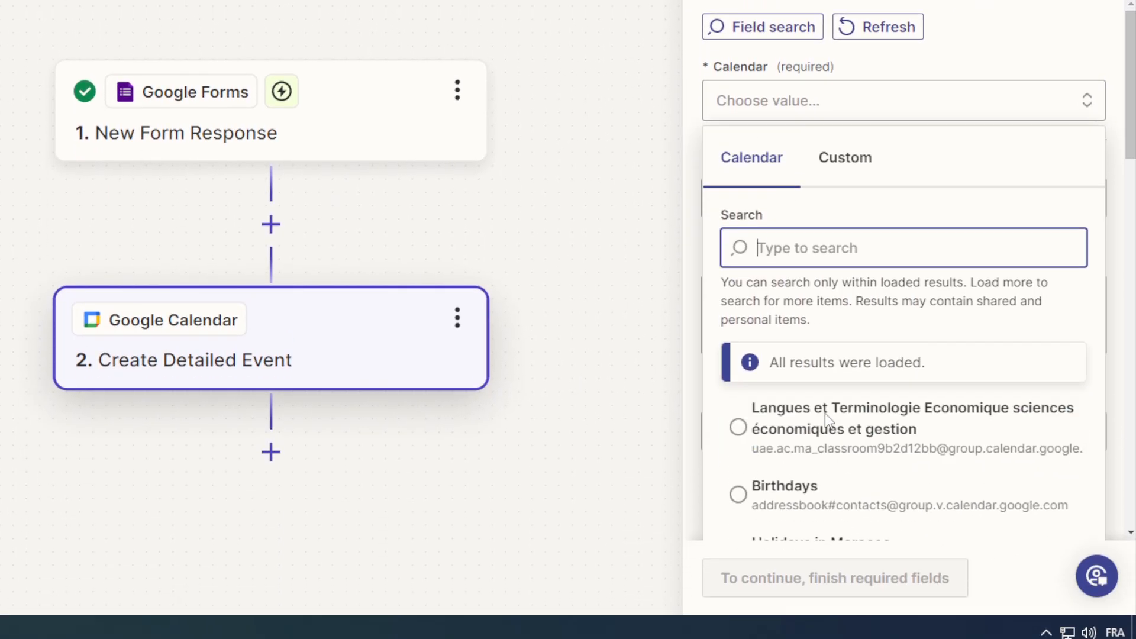
scroll(825, 413, "down", 3)
left_click(824, 410)
left_click(793, 264)
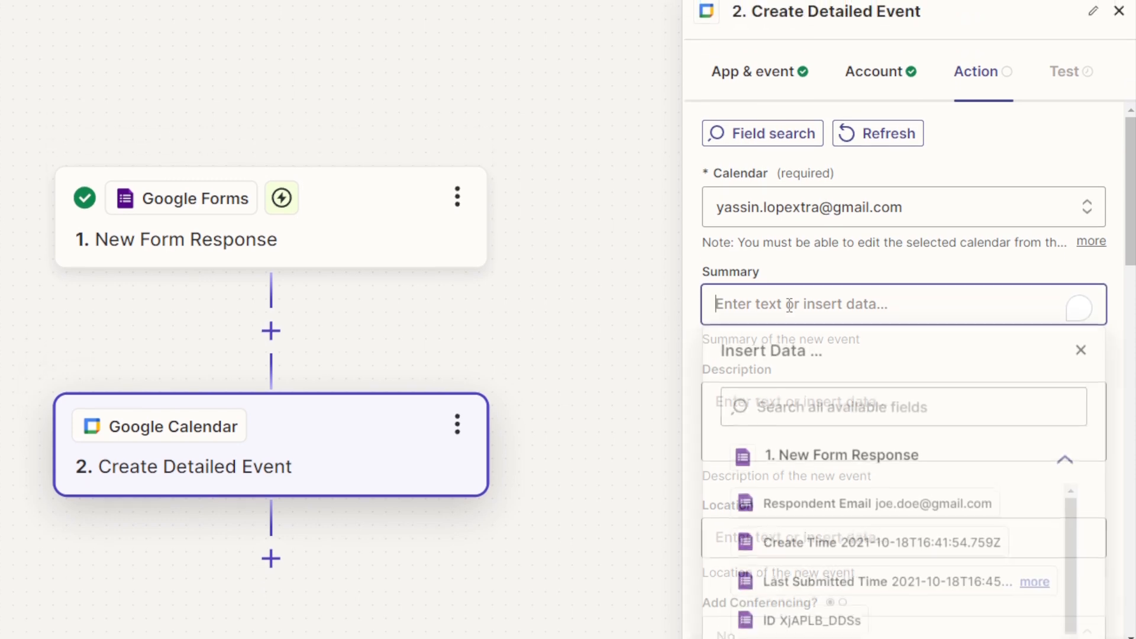
left_click(769, 272)
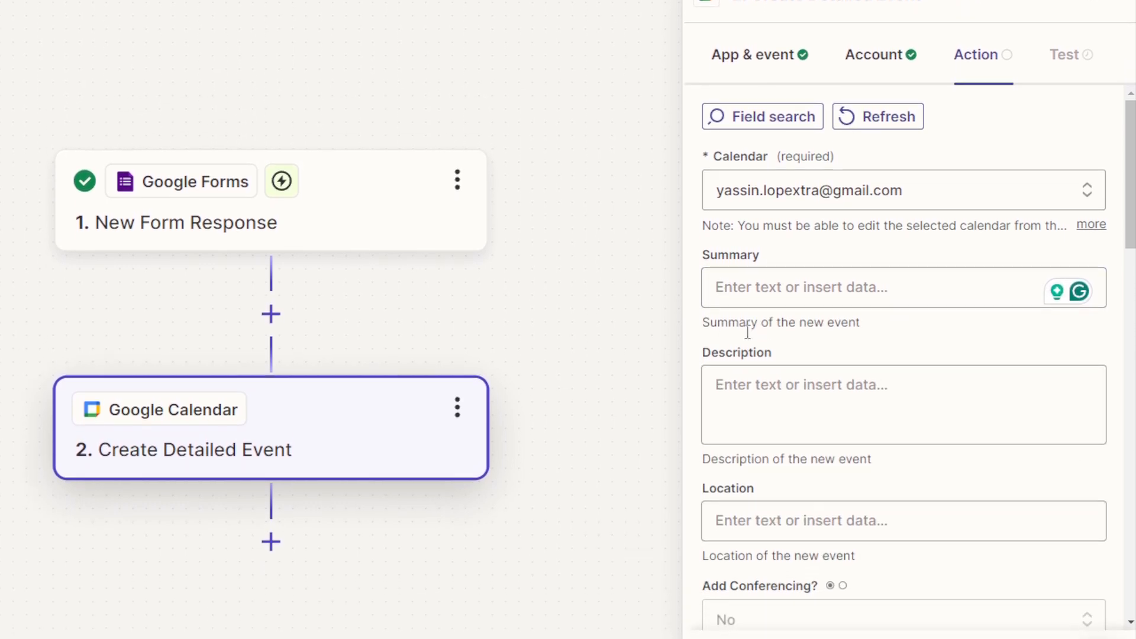
Step: Set the event description to "This person has submited his form"
scroll(748, 323, "down", 2)
left_click(754, 308)
type("This p")
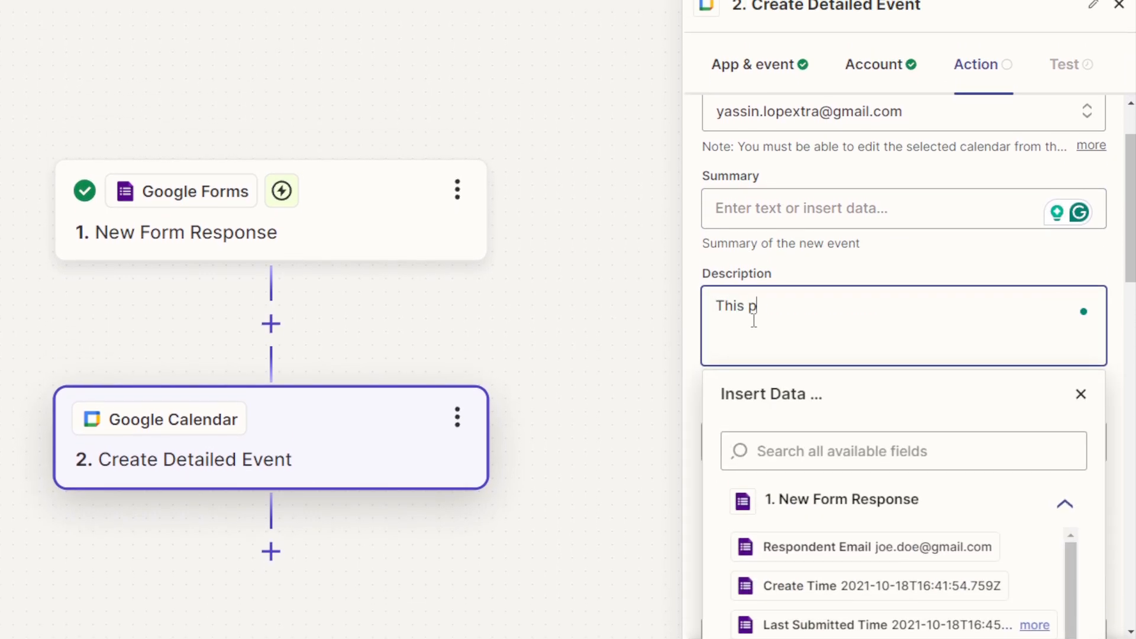
type("erson ha")
key("BackSpace")
type("has submited his form")
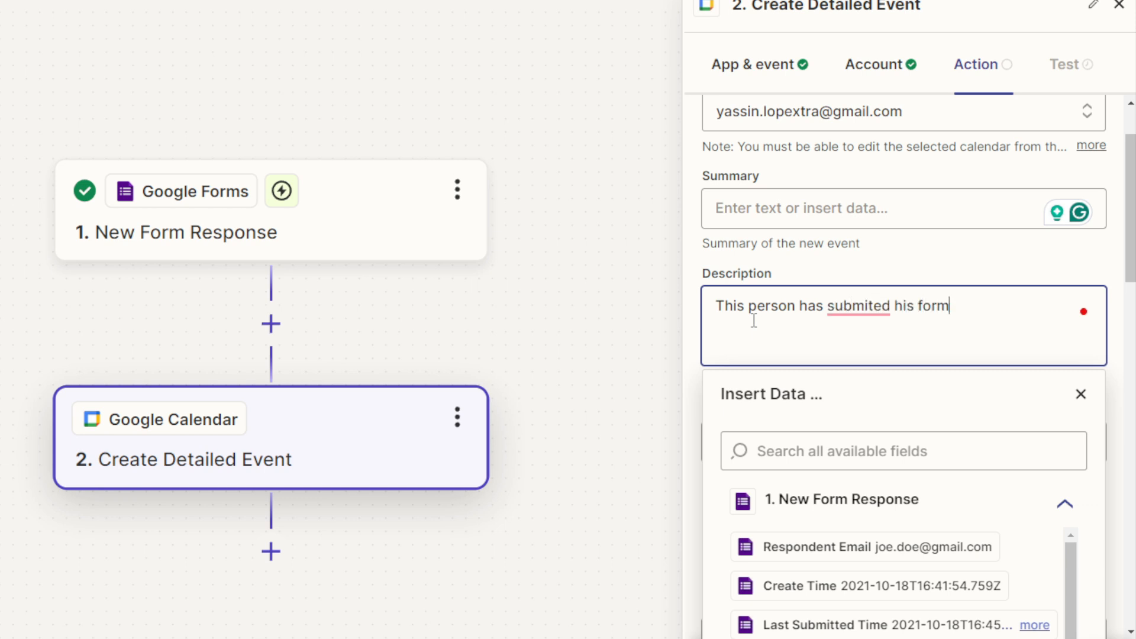
left_click(763, 268)
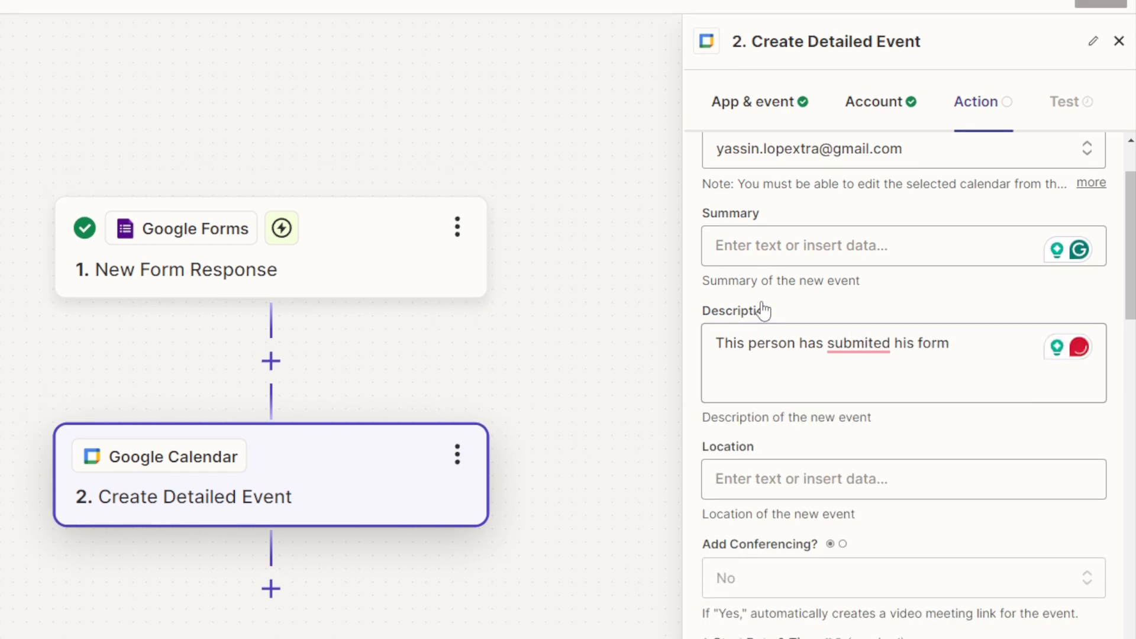
Step: Insert the form's "Did you eat ur lunch" answer as the event's Start Date & Time
scroll(763, 309, "down", 3)
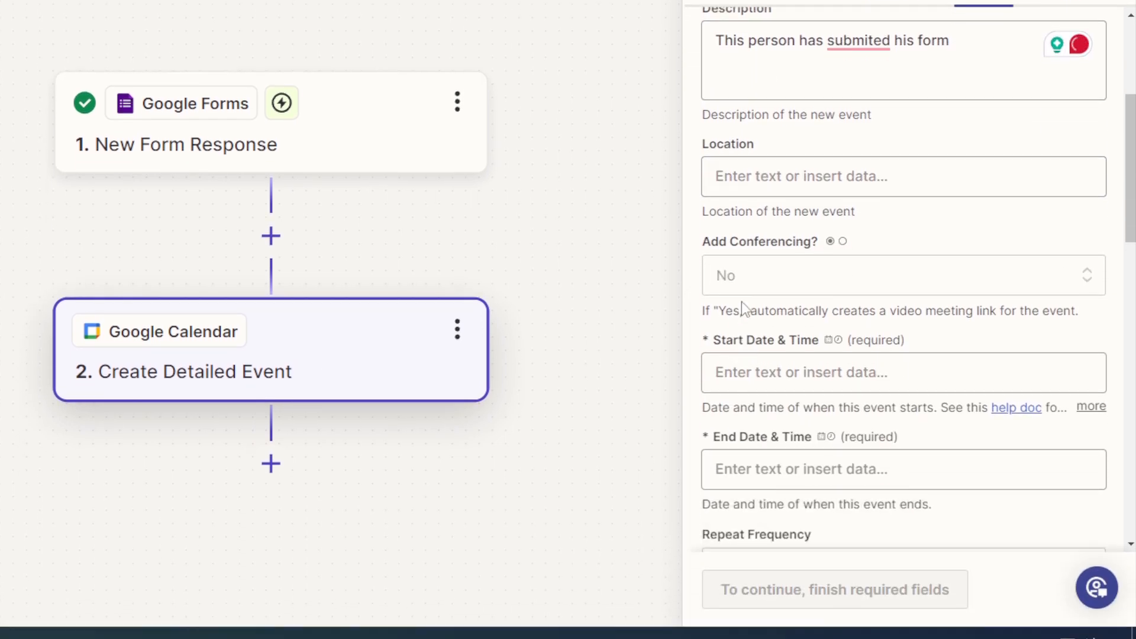
scroll(741, 300, "down", 7)
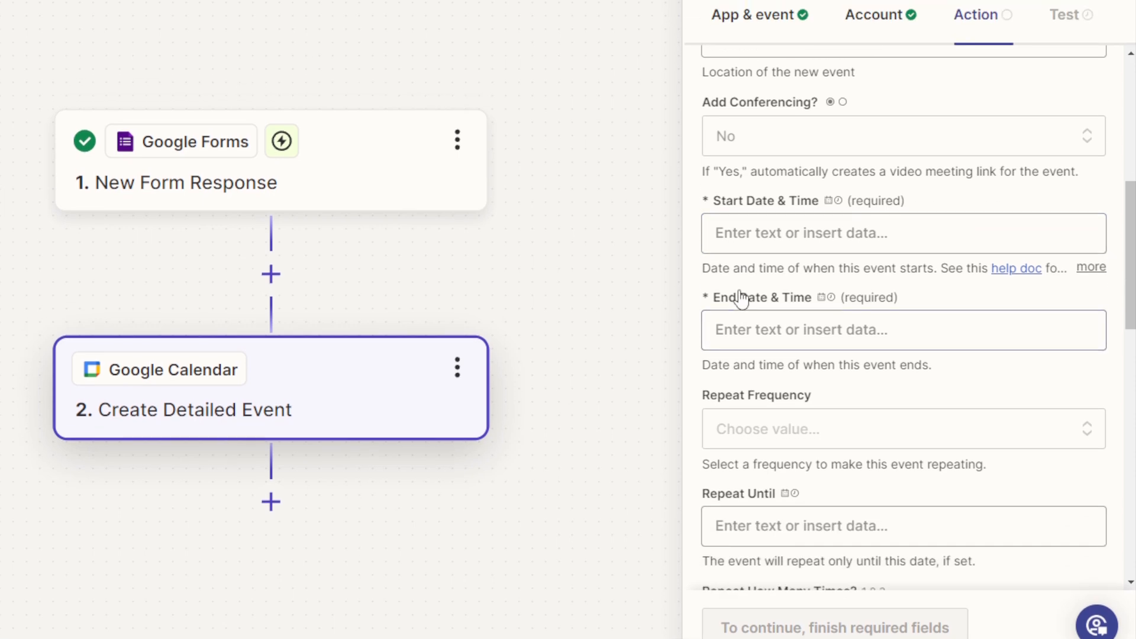
scroll(742, 326, "up", 5)
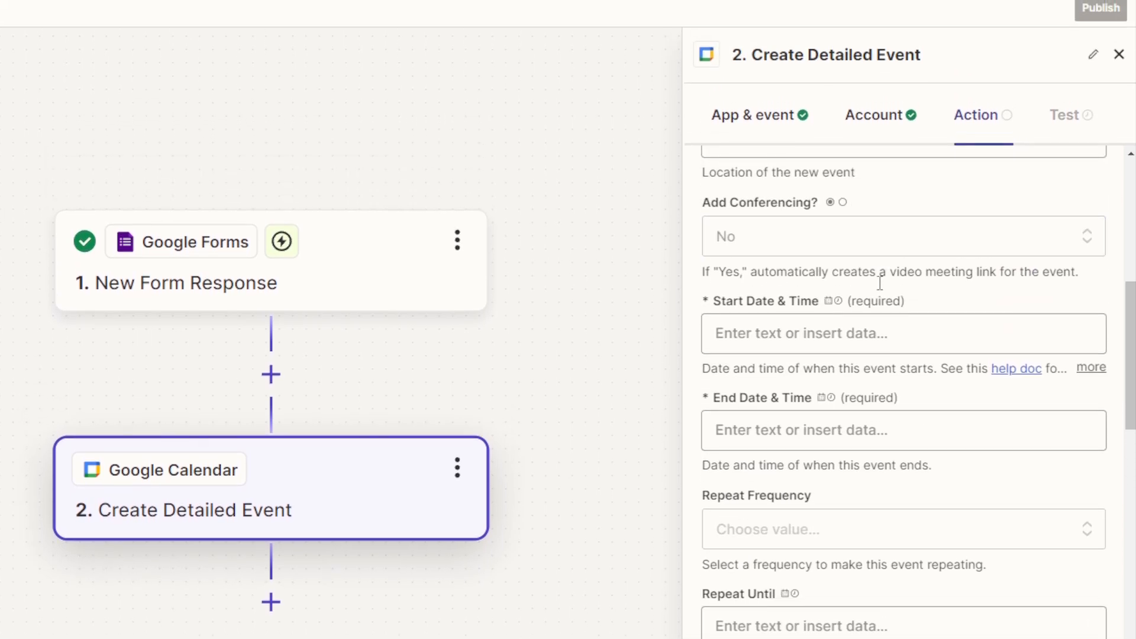
scroll(887, 267, "up", 7)
scroll(896, 331, "down", 6)
scroll(887, 325, "down", 3)
scroll(796, 281, "up", 2)
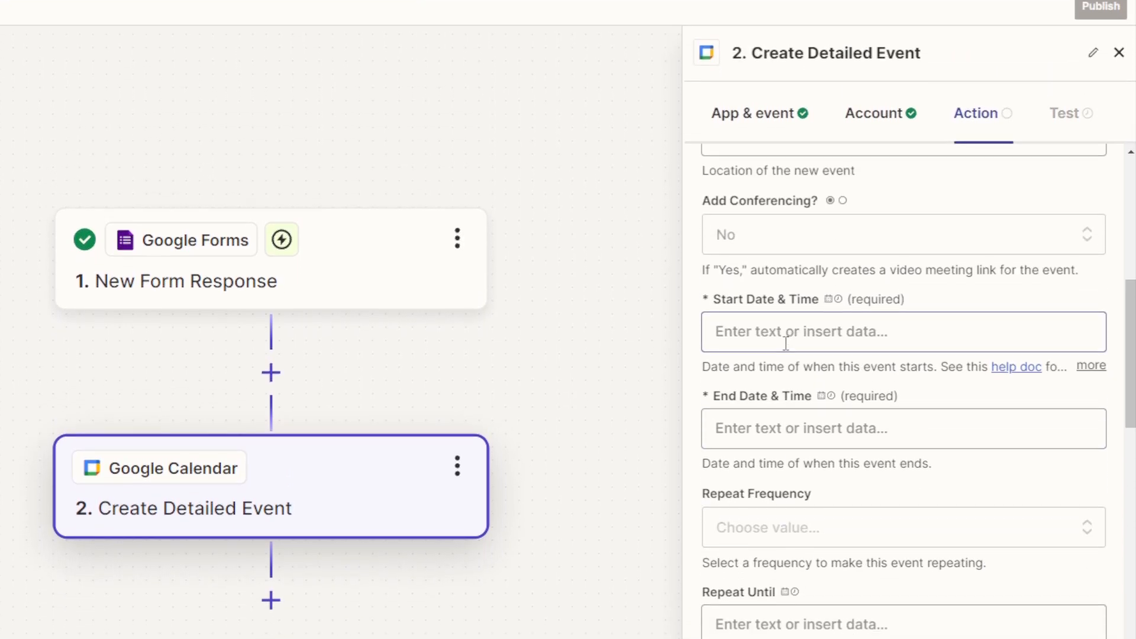
left_click(786, 341)
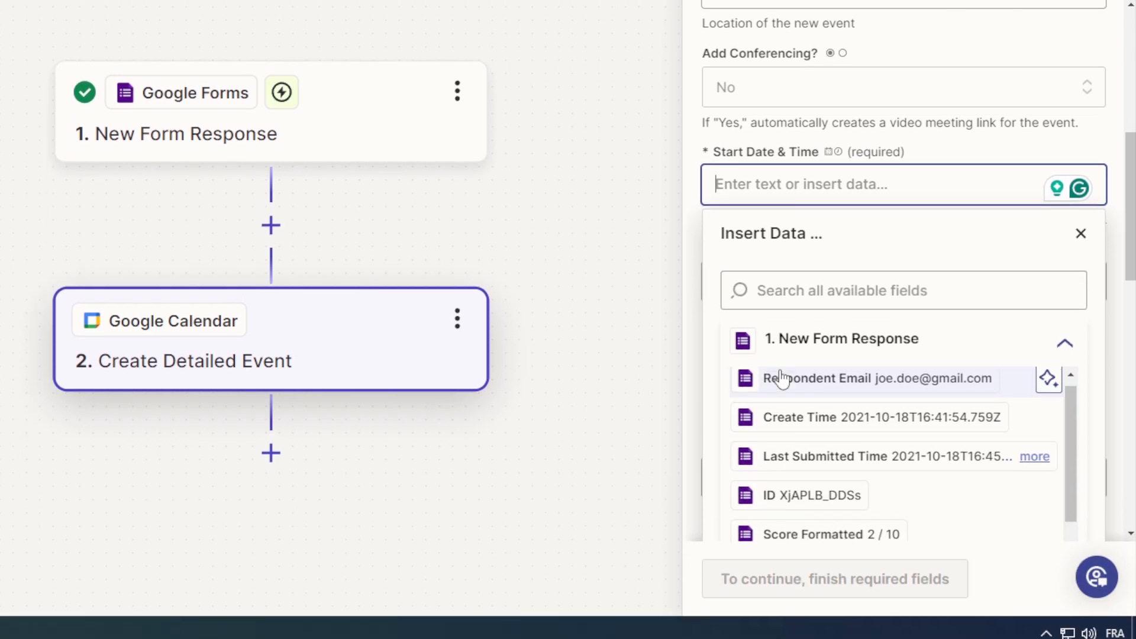
scroll(787, 450, "down", 6)
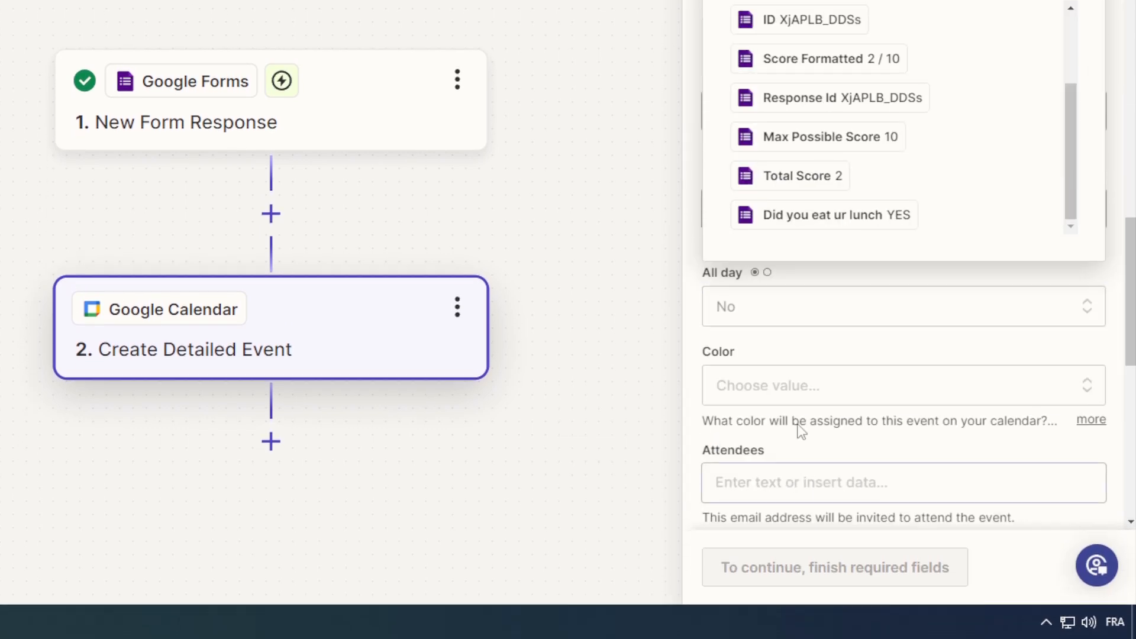
left_click(811, 304)
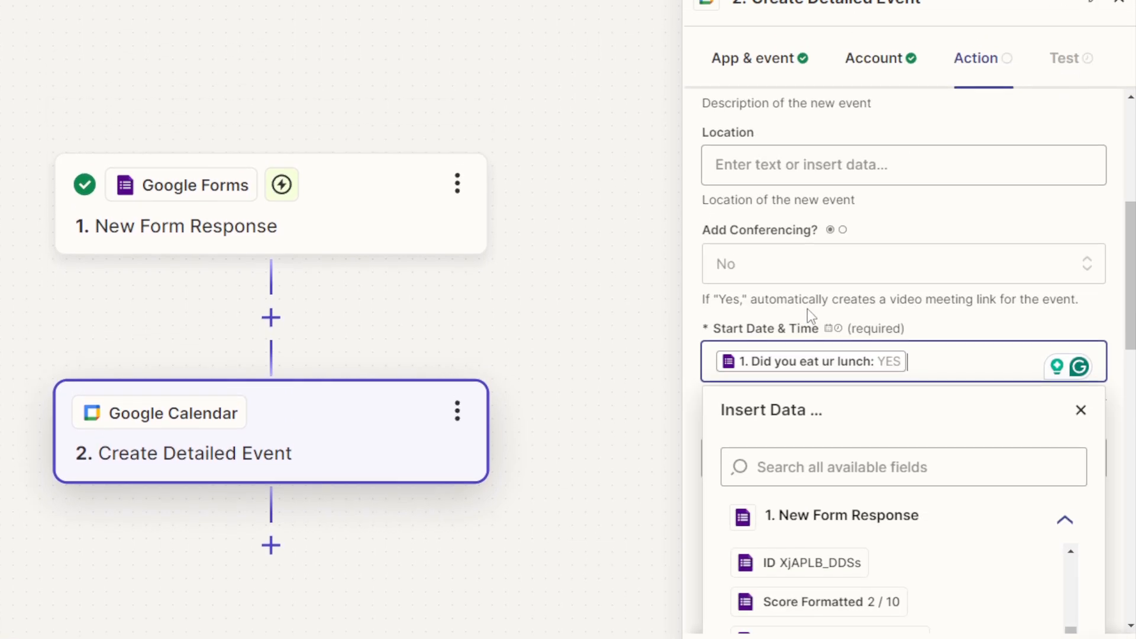
scroll(807, 314, "down", 1)
left_click_drag(924, 269, 674, 270)
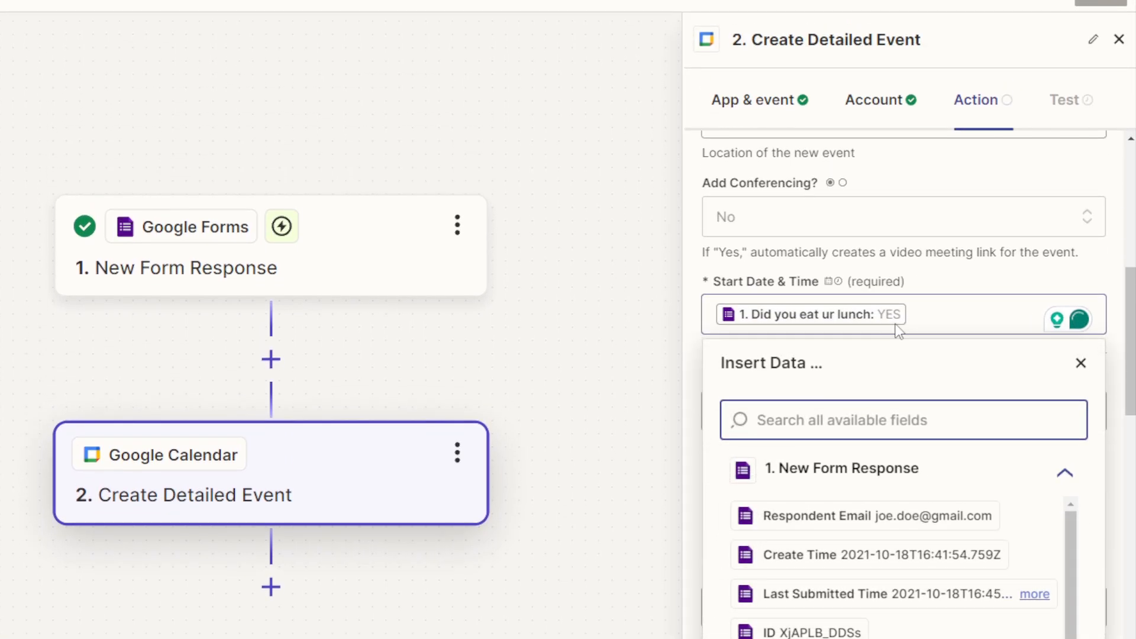
left_click(911, 320)
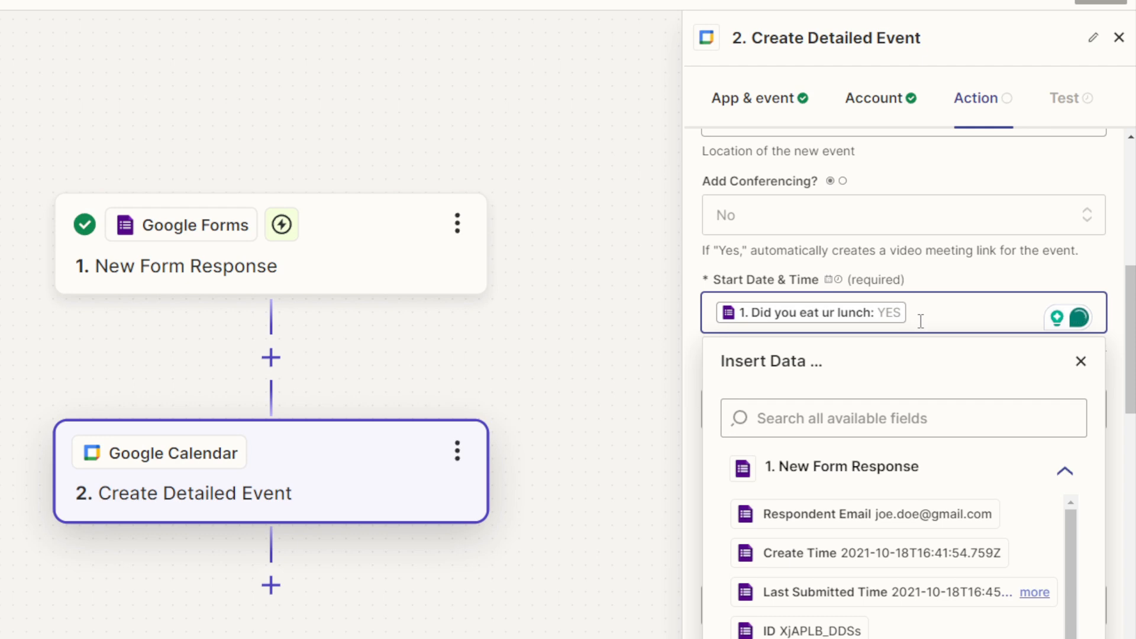
left_click(903, 321)
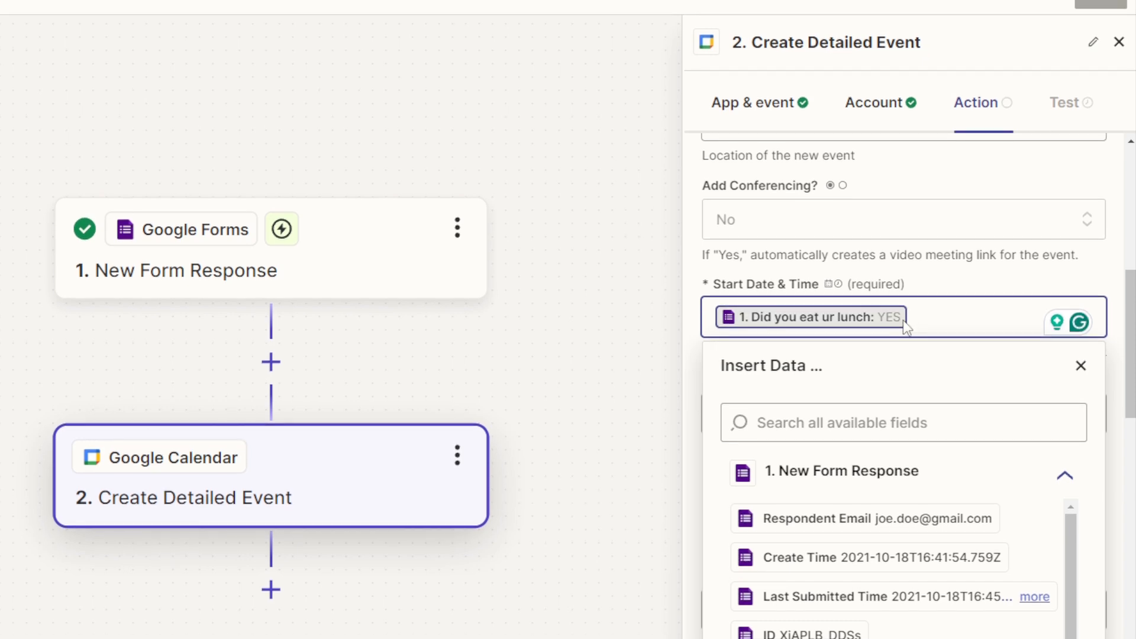
left_click(915, 319)
Step: Insert the form's "Did you eat ur lunch" answer as the event's End Date & Time
left_click(880, 420)
scroll(827, 410, "down", 7)
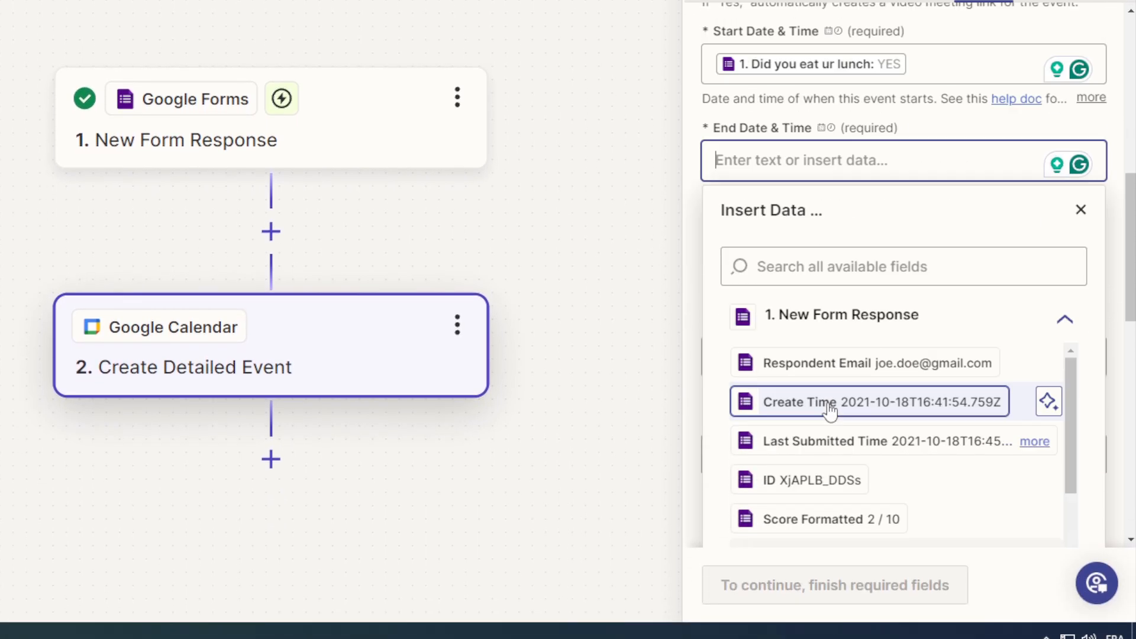
scroll(854, 300, "up", 1)
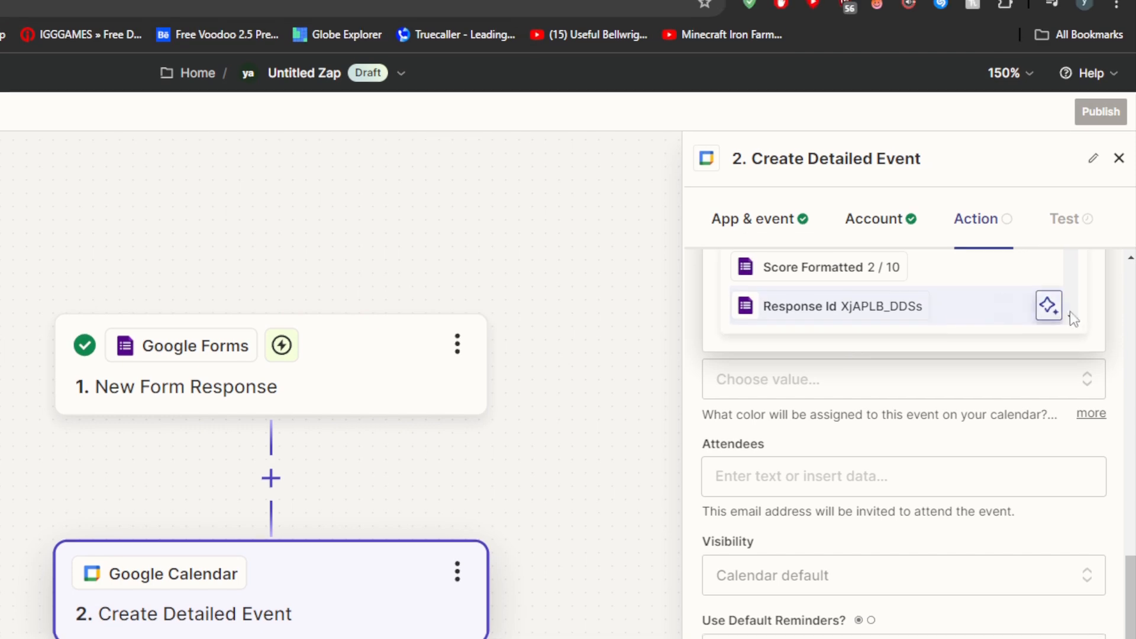
scroll(1068, 196, "down", 3)
left_click(923, 333)
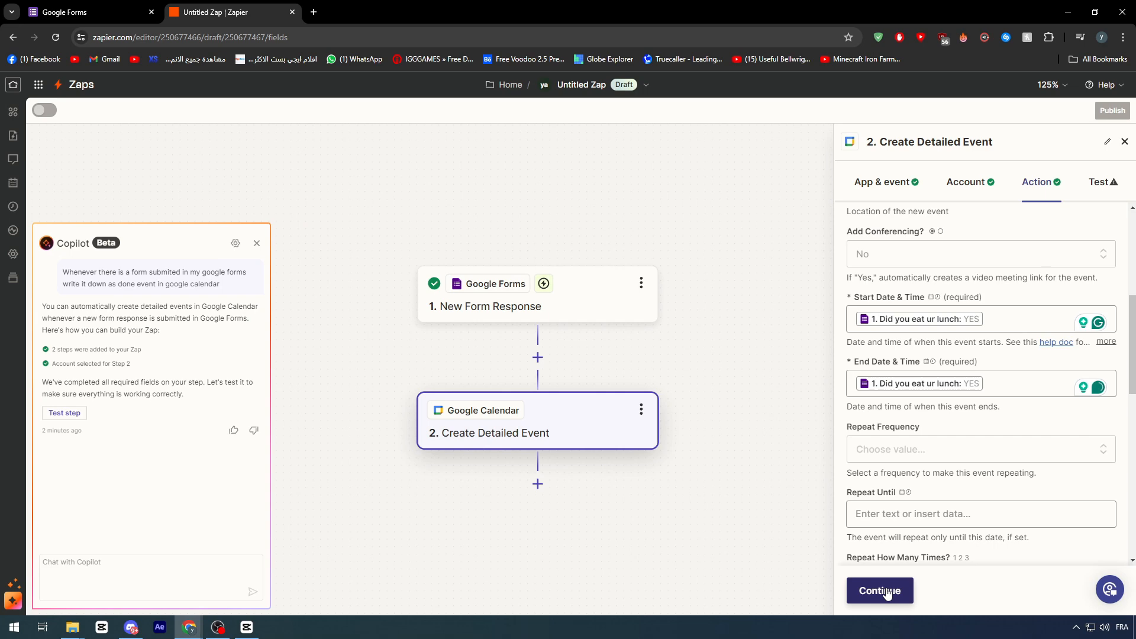
Step: Finish configuring the calendar event, publish the Zap without running its test, and dismiss the confirmation
left_click(752, 567)
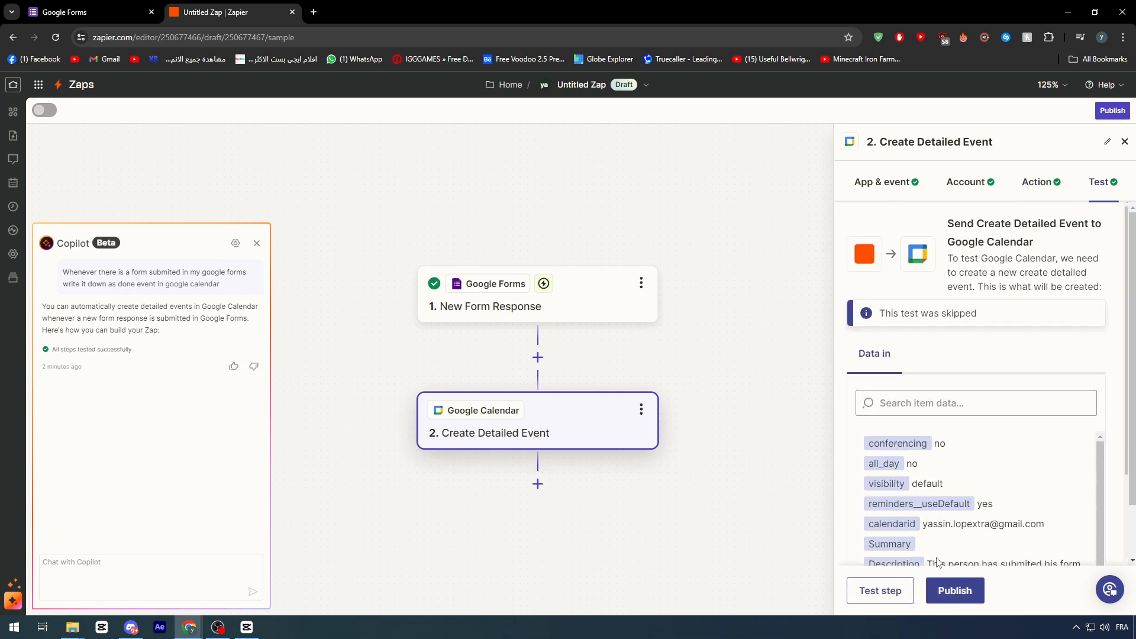
left_click(952, 592)
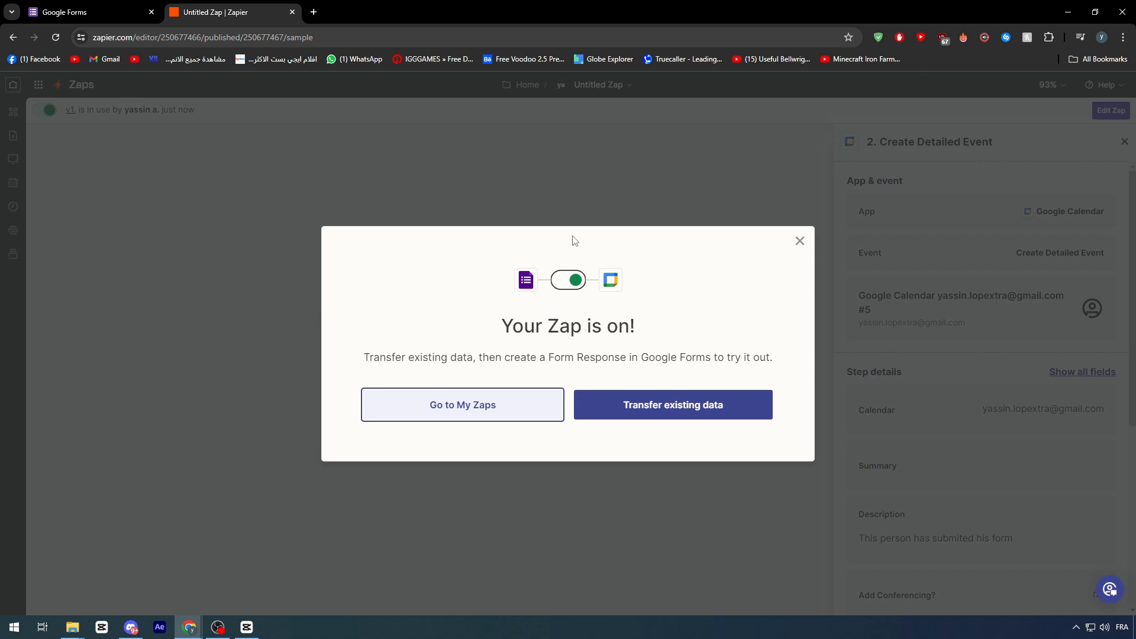
left_click(800, 243)
Step: Switch to Google Forms and open the Tutorial form to review its lunch question and answer options
left_click(77, 18)
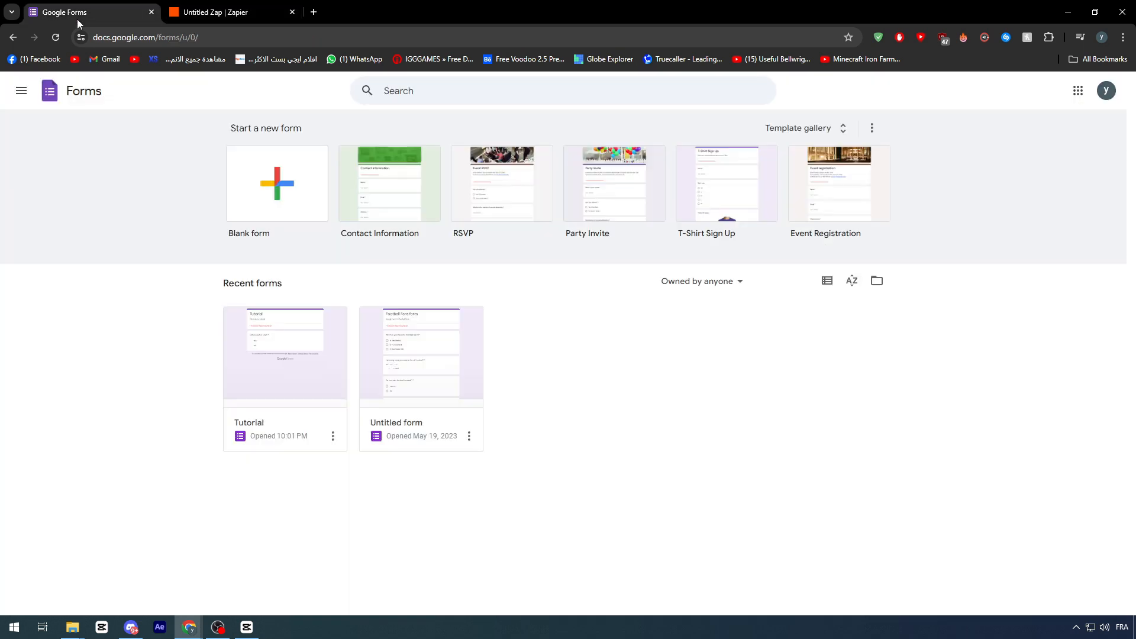
left_click(246, 311)
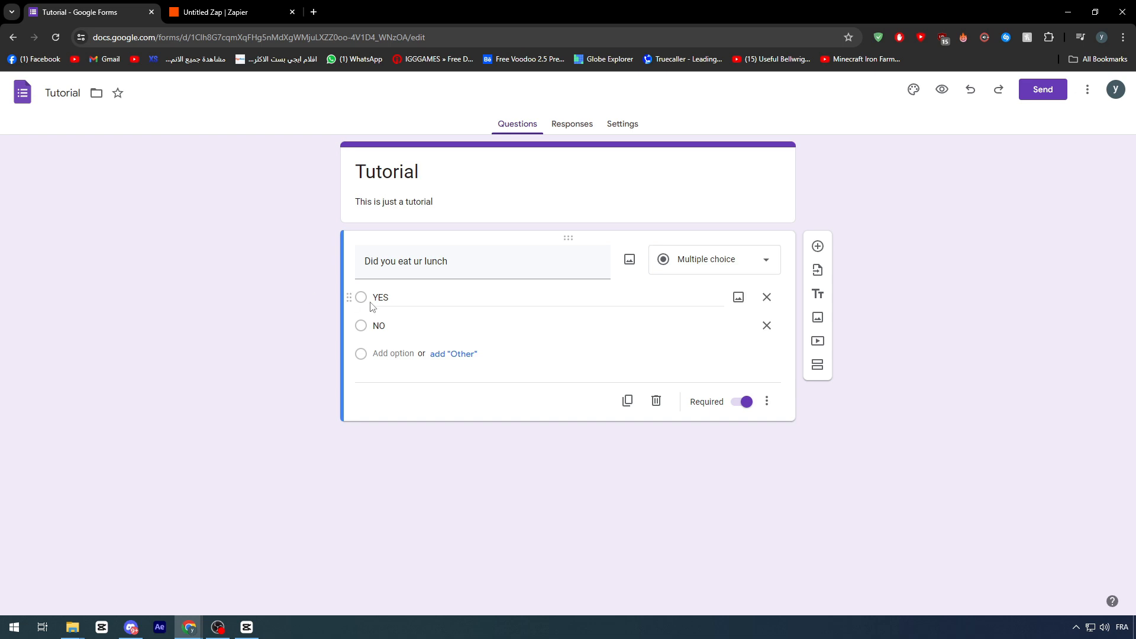
left_click(374, 299)
left_click(106, 244)
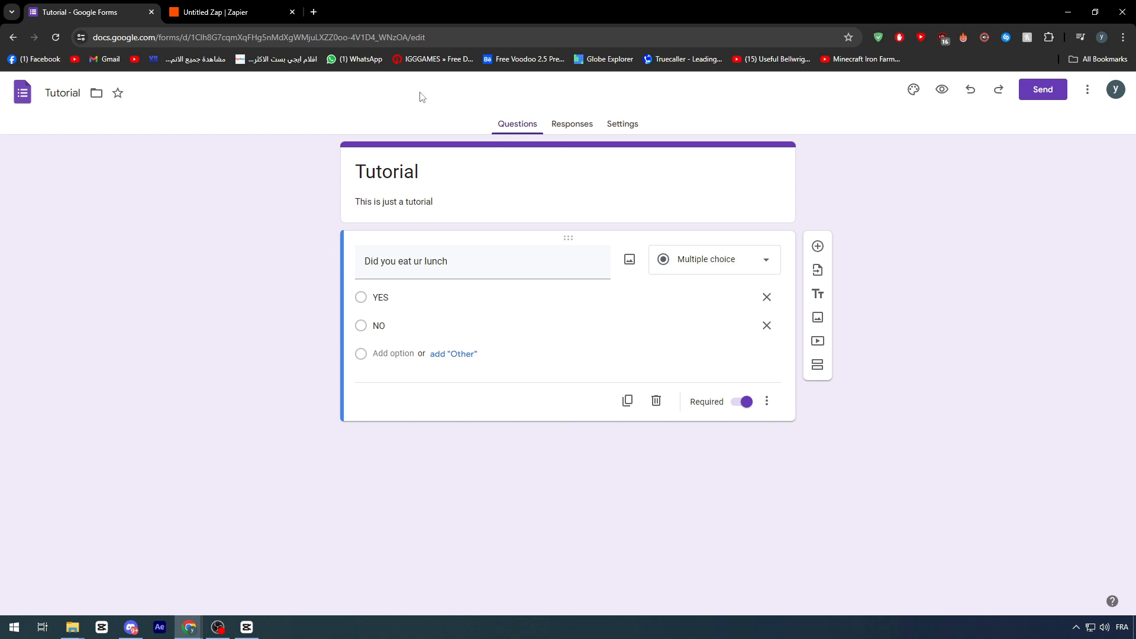
Step: Switch back to Zapier and review the published Create Detailed Event step's details
left_click(213, 13)
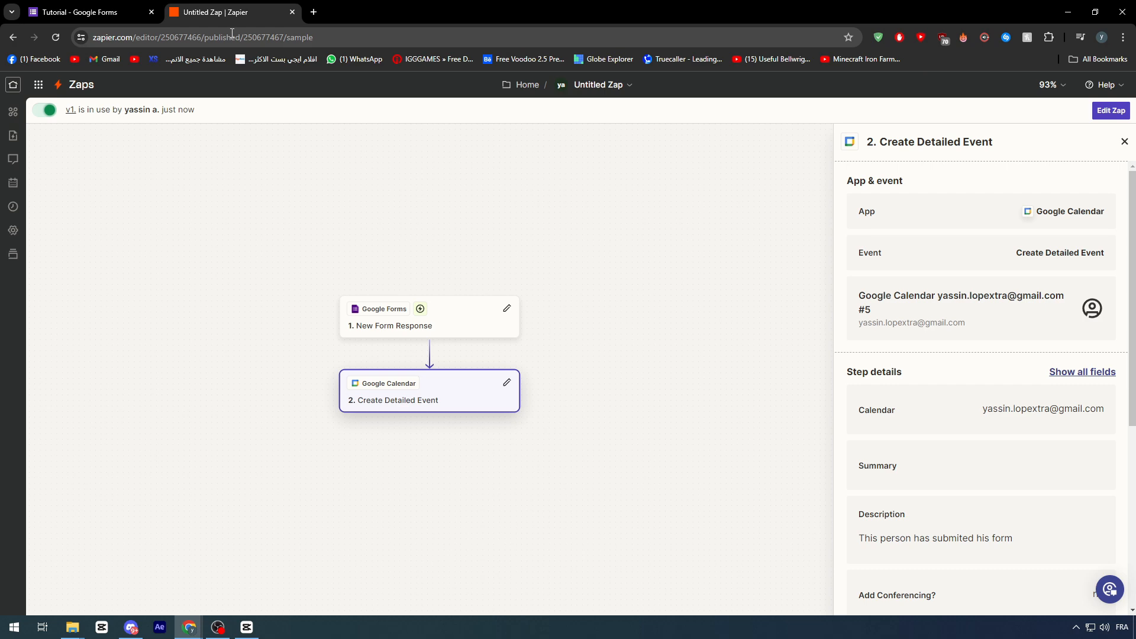
left_click(1124, 142)
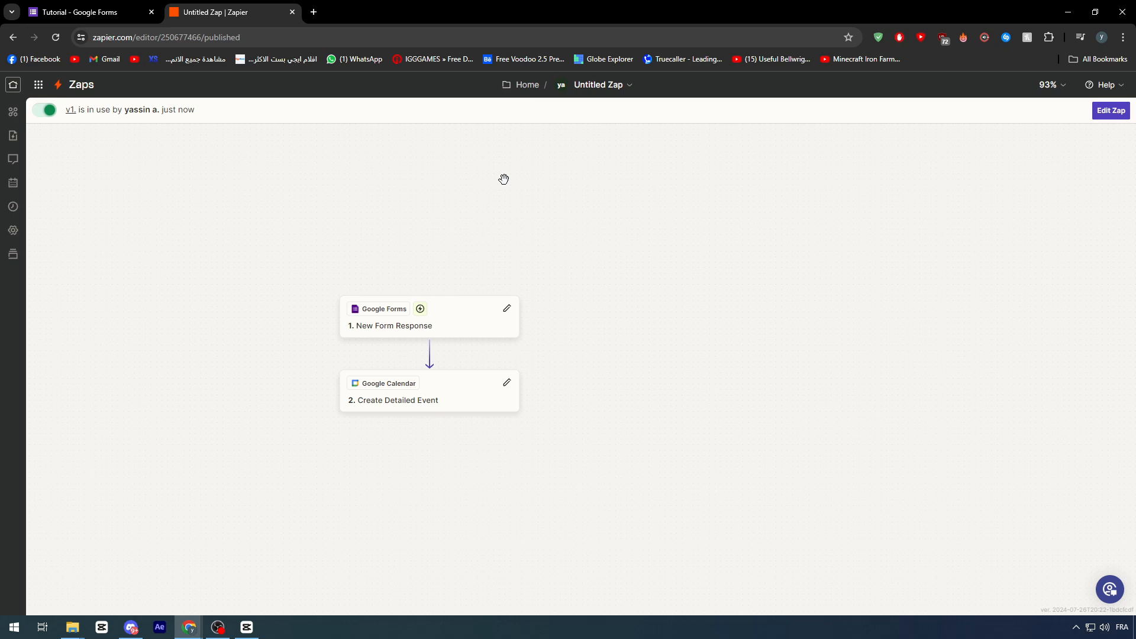
left_click(459, 409)
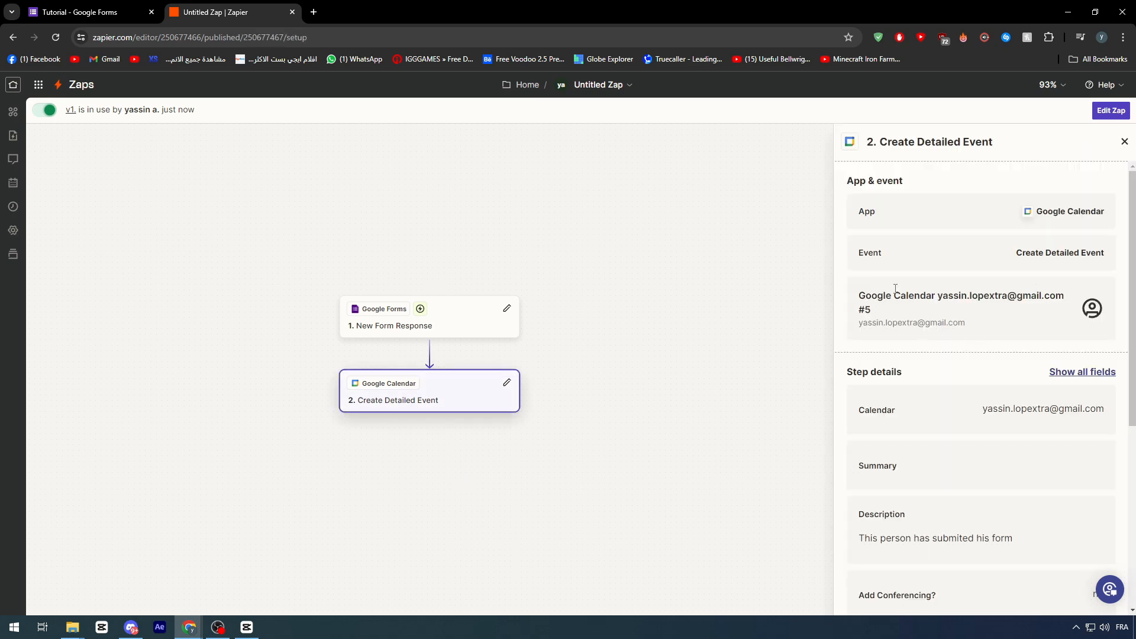
left_click(1124, 142)
Step: Open the Zap for editing and examine the Google Calendar step's available event types, keeping Create Detailed Event, and its connected account
left_click(1111, 111)
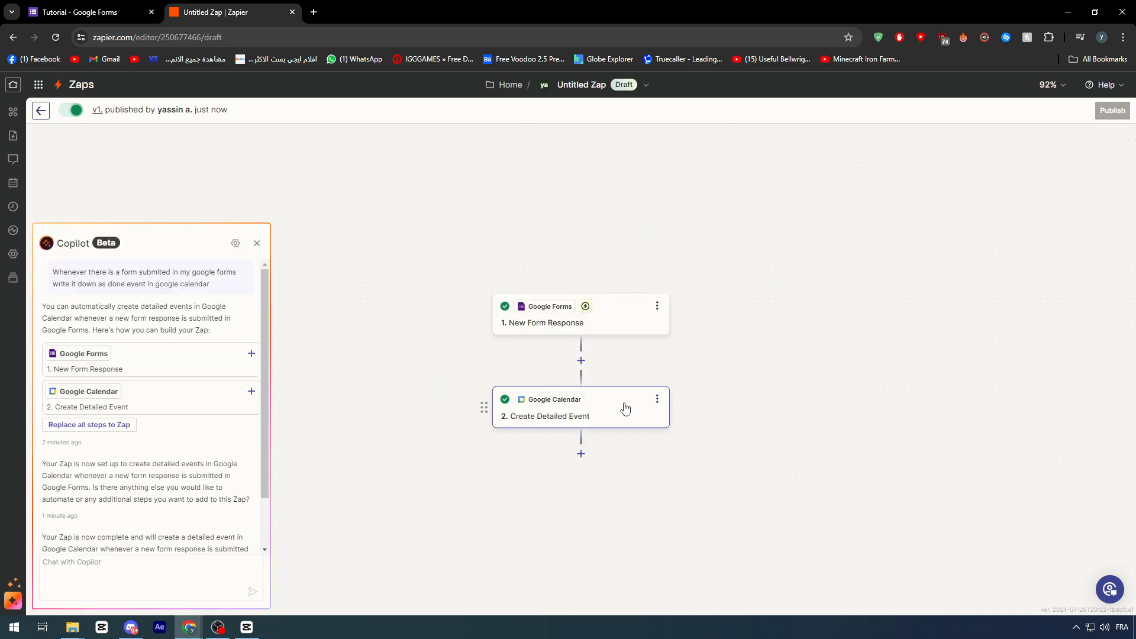
left_click(616, 408)
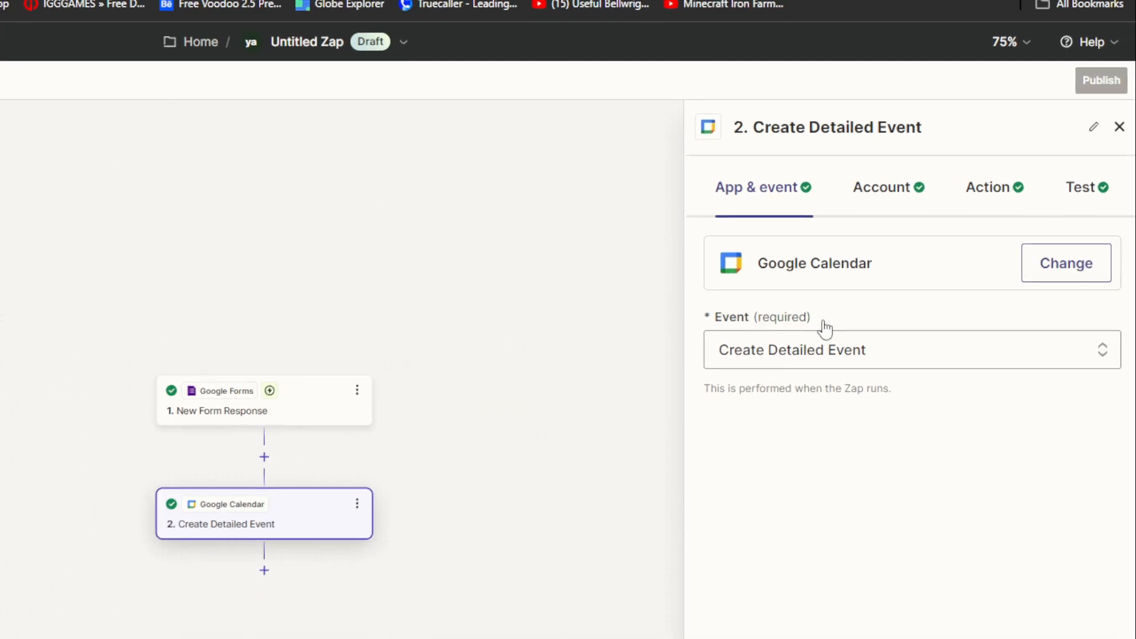
left_click(926, 290)
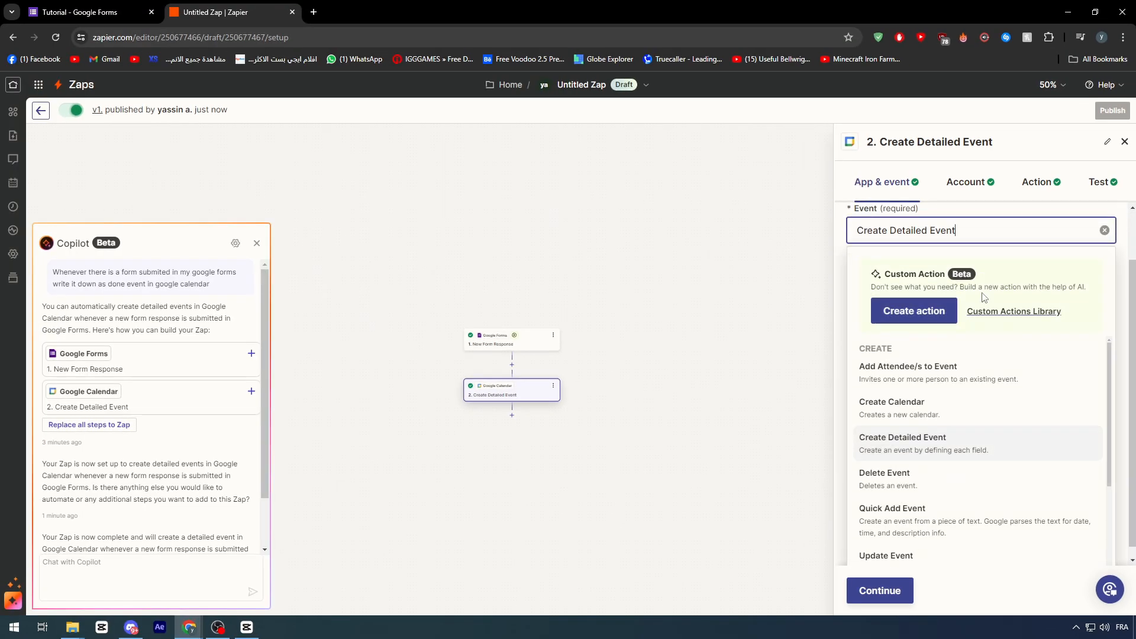
scroll(982, 398, "down", 2)
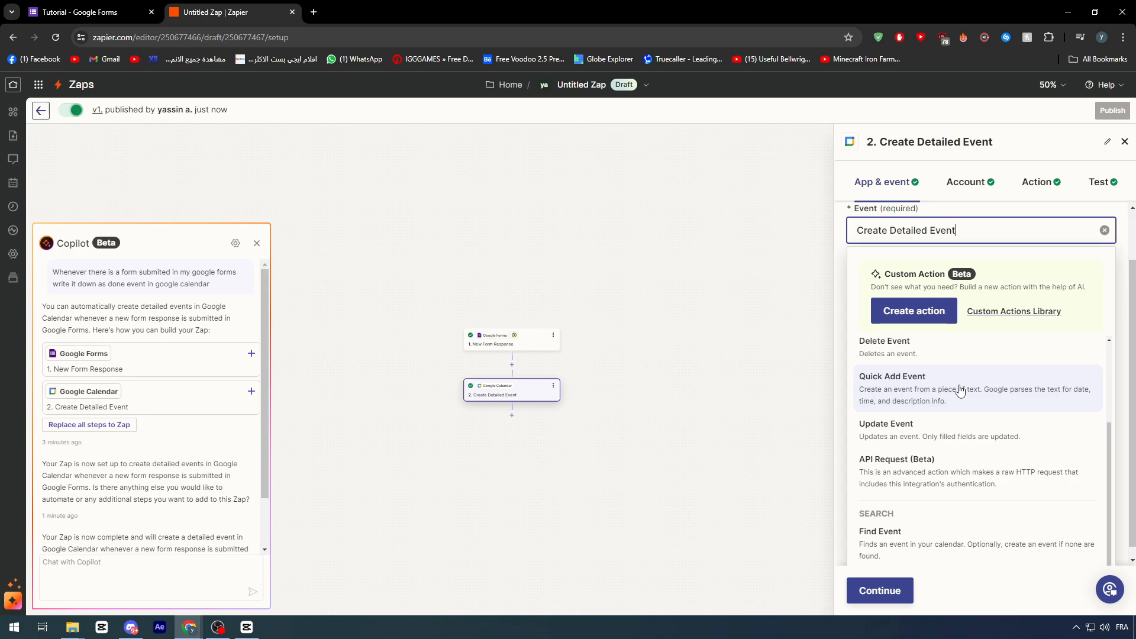
scroll(929, 448, "up", 4)
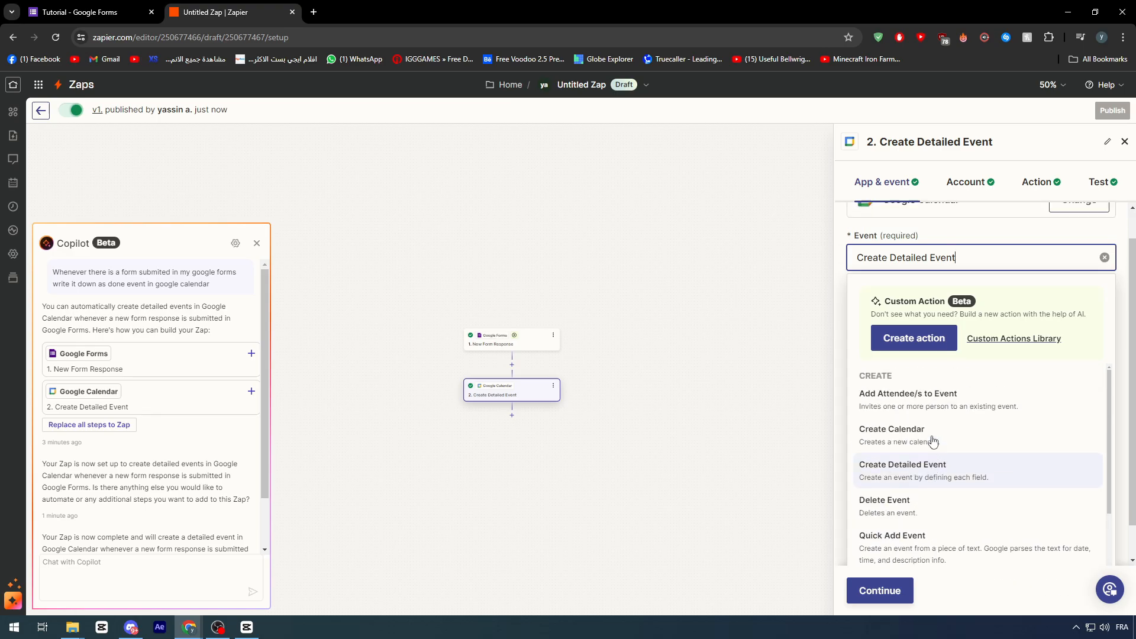
scroll(971, 279, "down", 1)
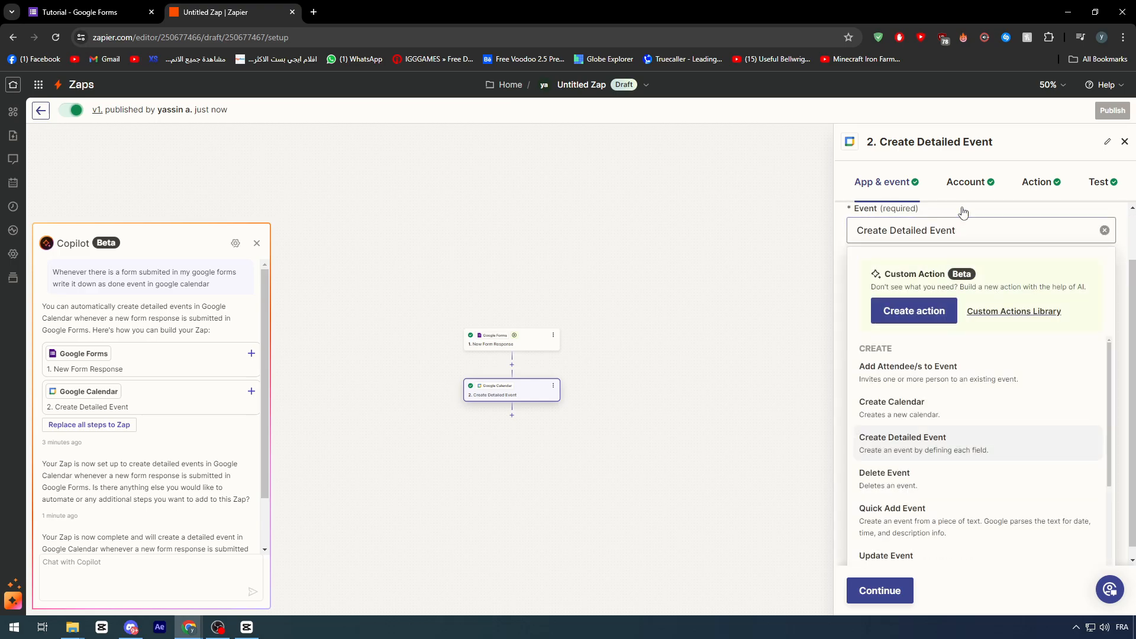
left_click(840, 242)
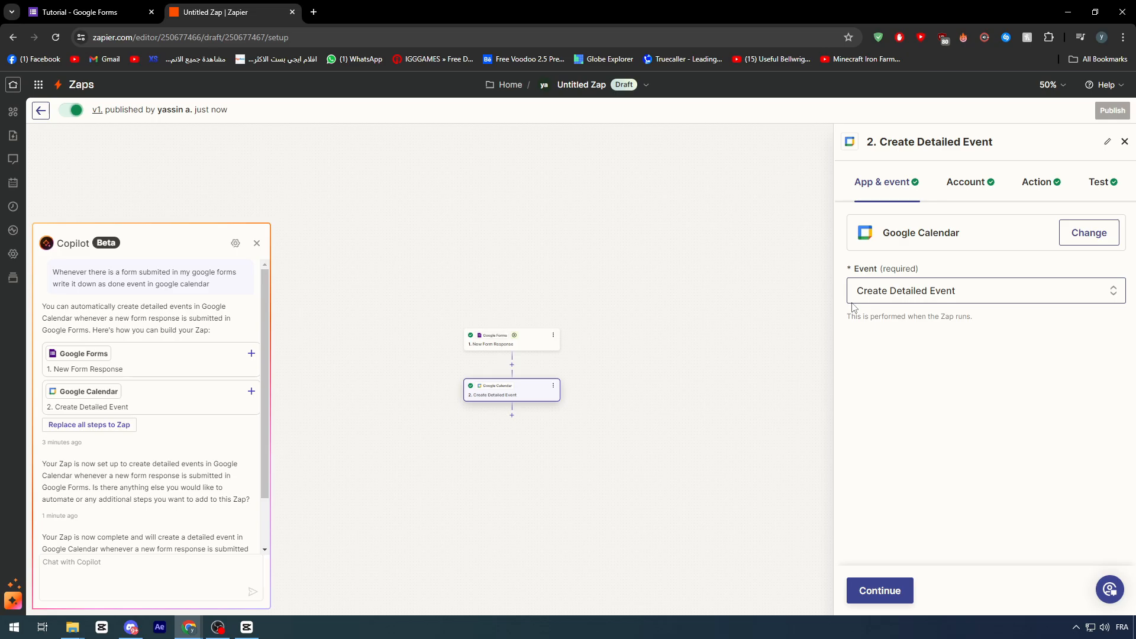
left_click(867, 588)
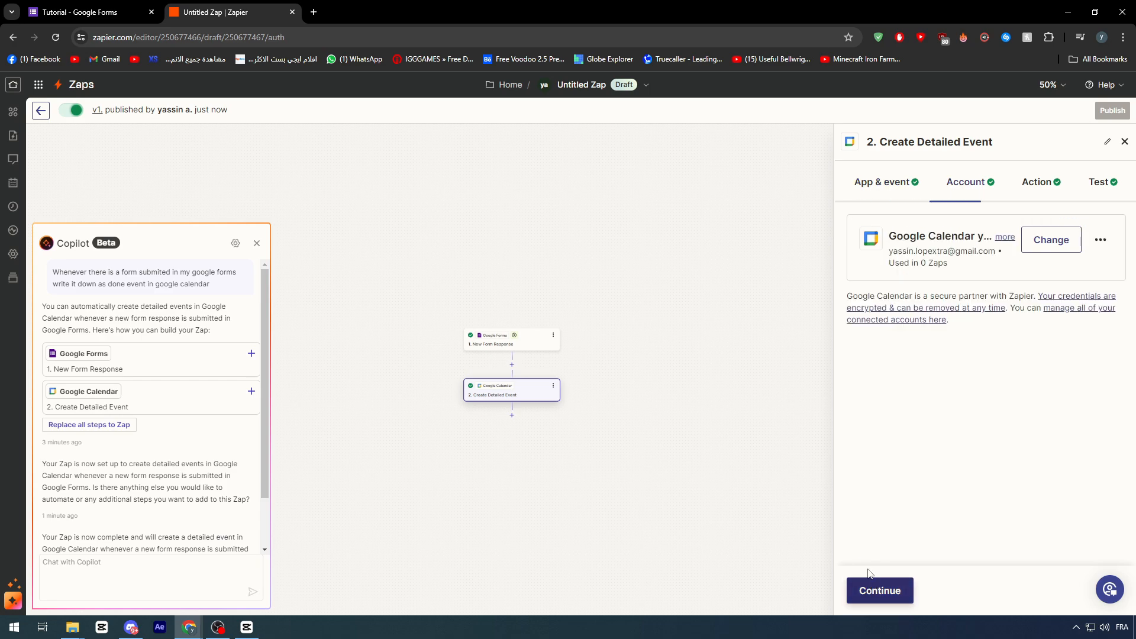
Step: Leave the Zap editor for the Zapier home page and check the recent Zaps and the plan's task usage
left_click(41, 110)
scroll(195, 312, "down", 5)
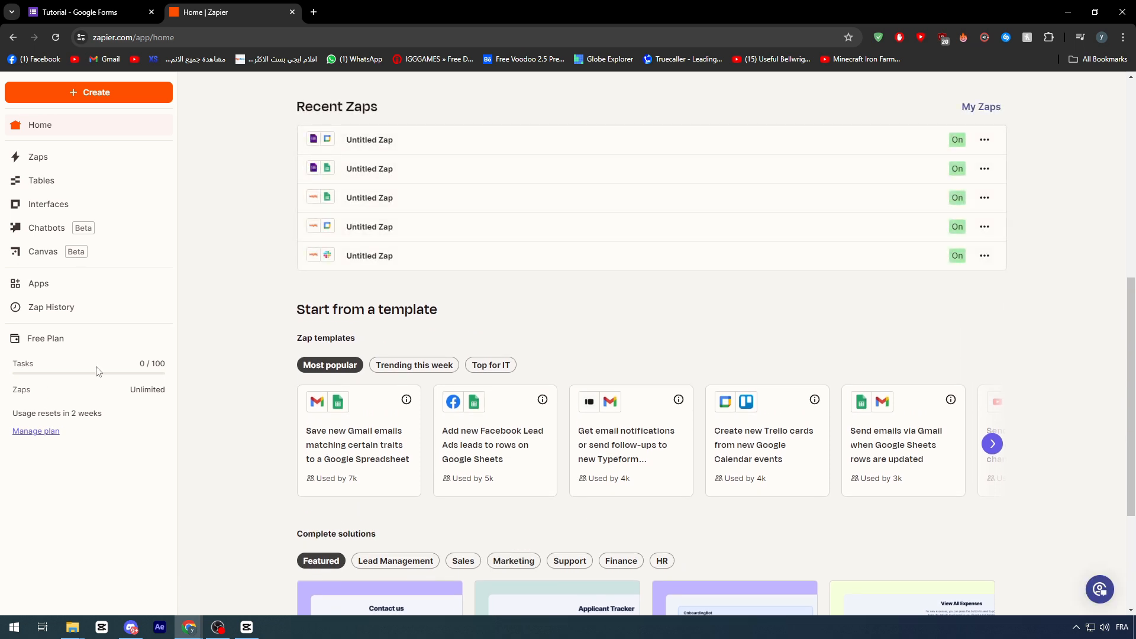
left_click_drag(167, 363, 136, 363)
left_click(136, 363)
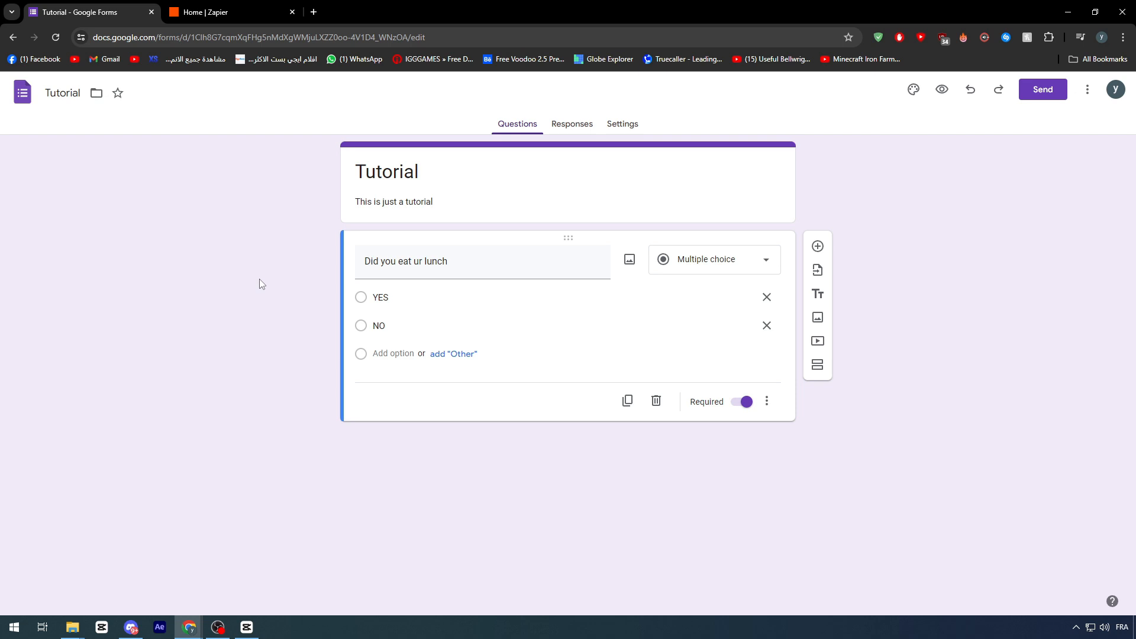
Step: Review the Tutorial form's title in Google Forms, and switch back to the Zapier home page
left_click_drag(420, 172, 337, 179)
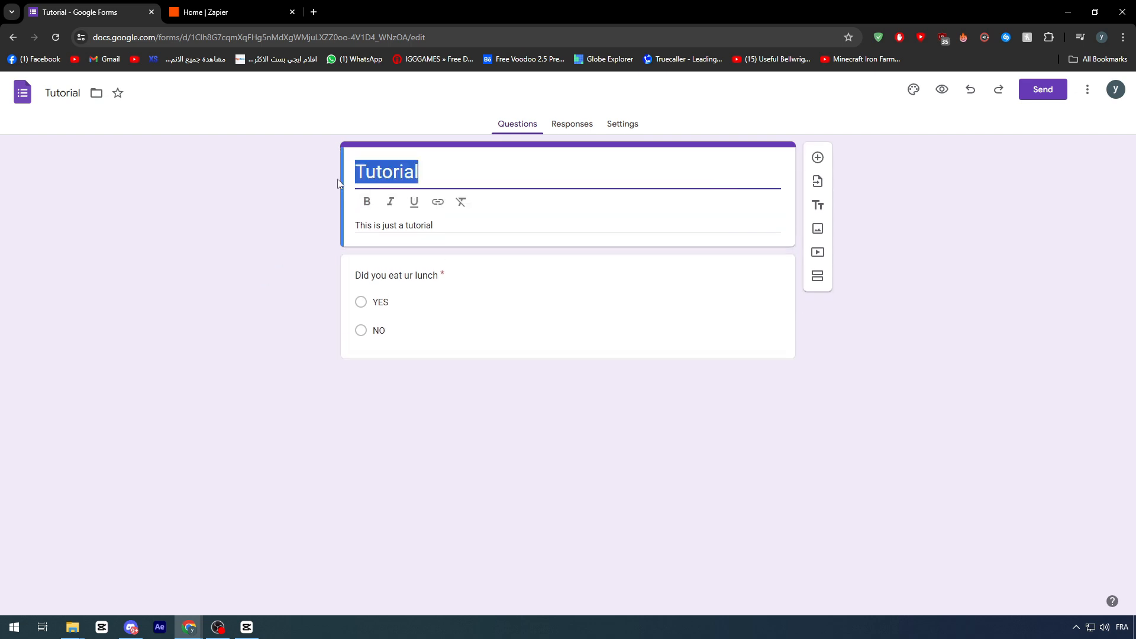
left_click(336, 180)
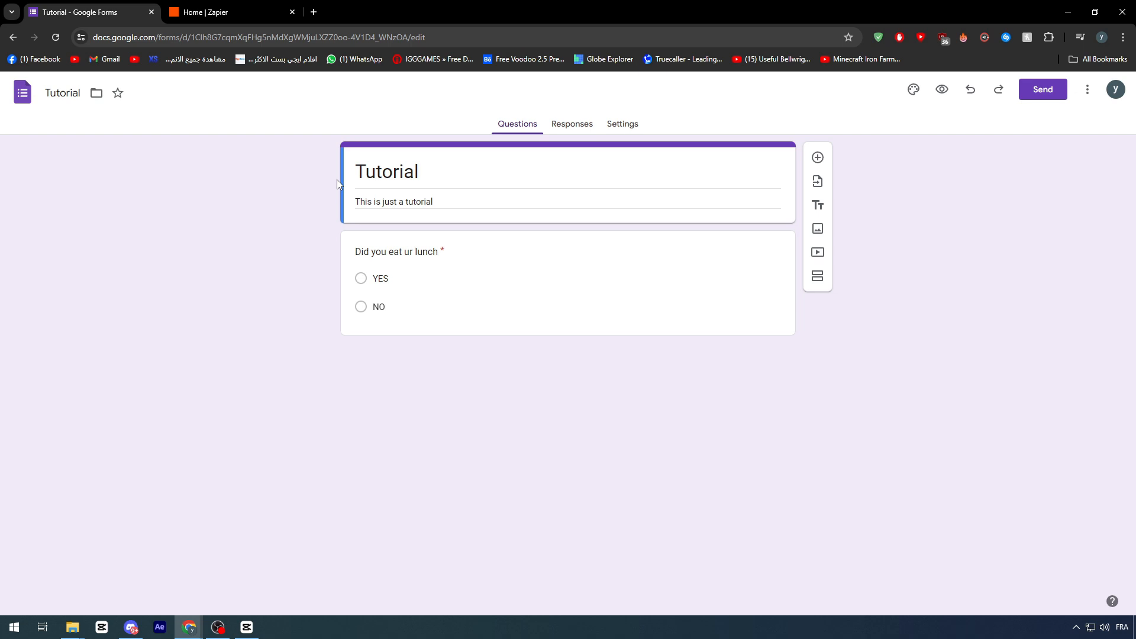
left_click(201, 9)
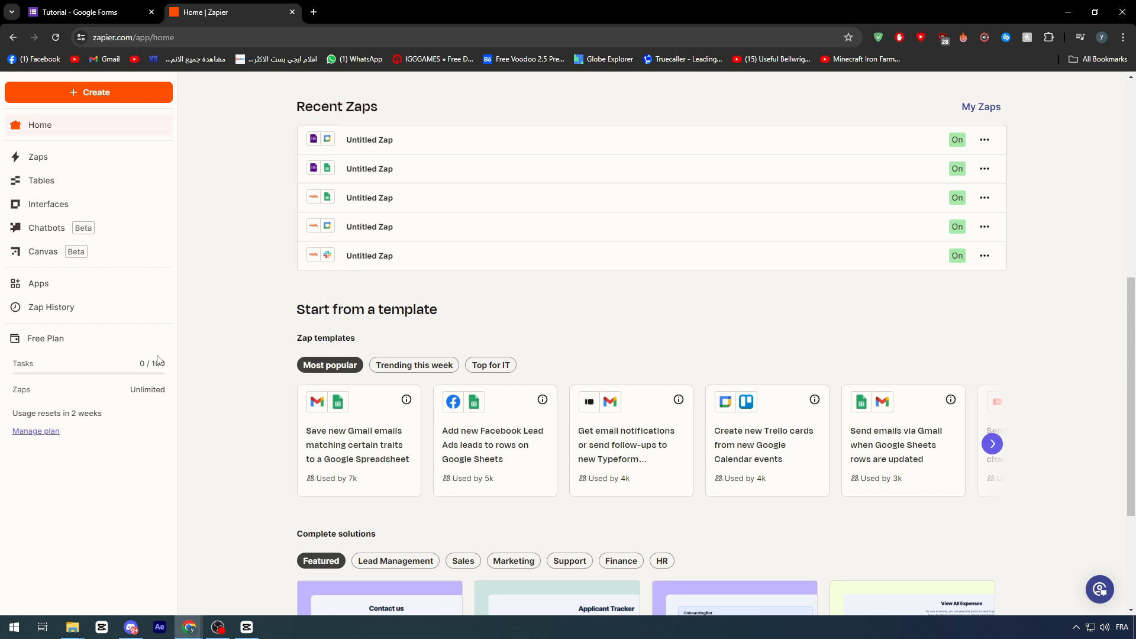
Step: Open the plan's Billing and Usage settings to check the task allowance, and return to the Zapier home page
scroll(239, 317, "up", 8)
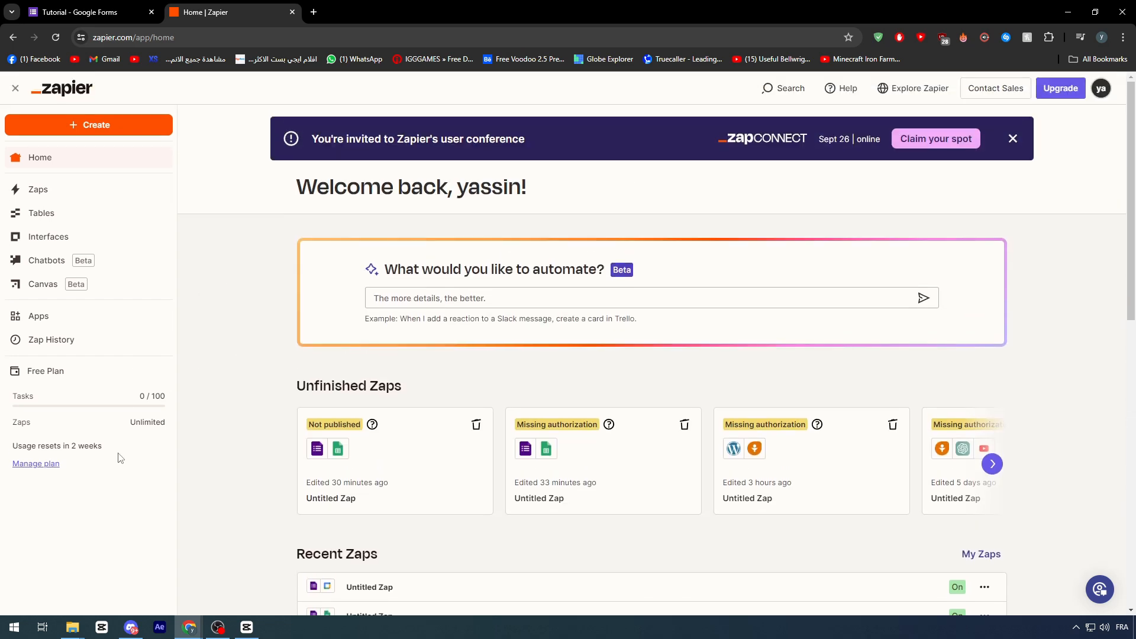
left_click(51, 466)
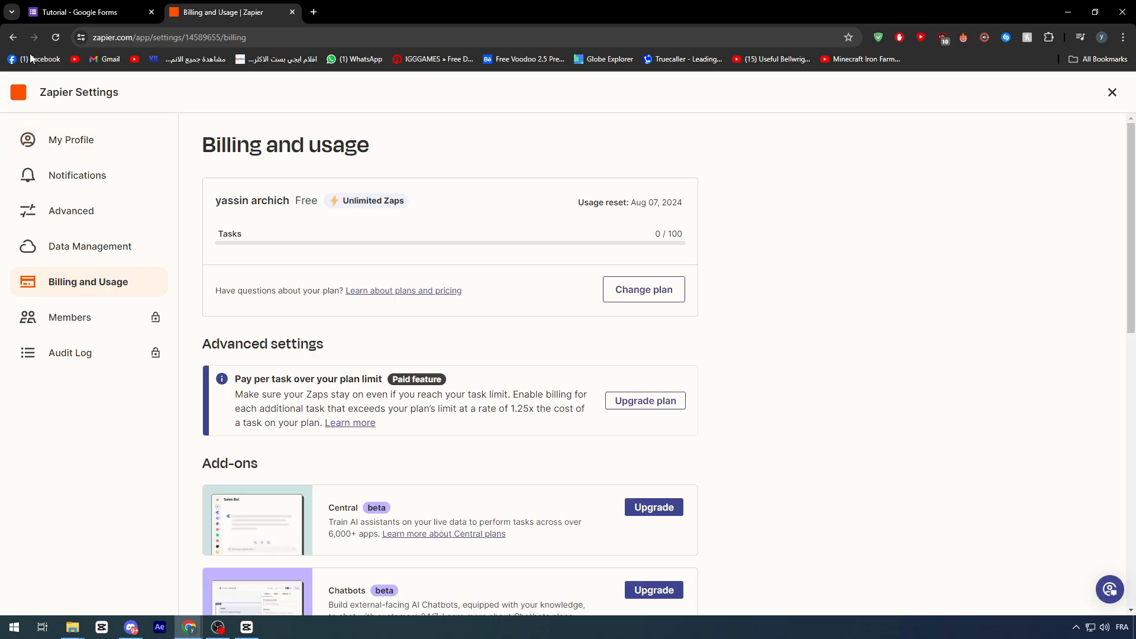
left_click(27, 95)
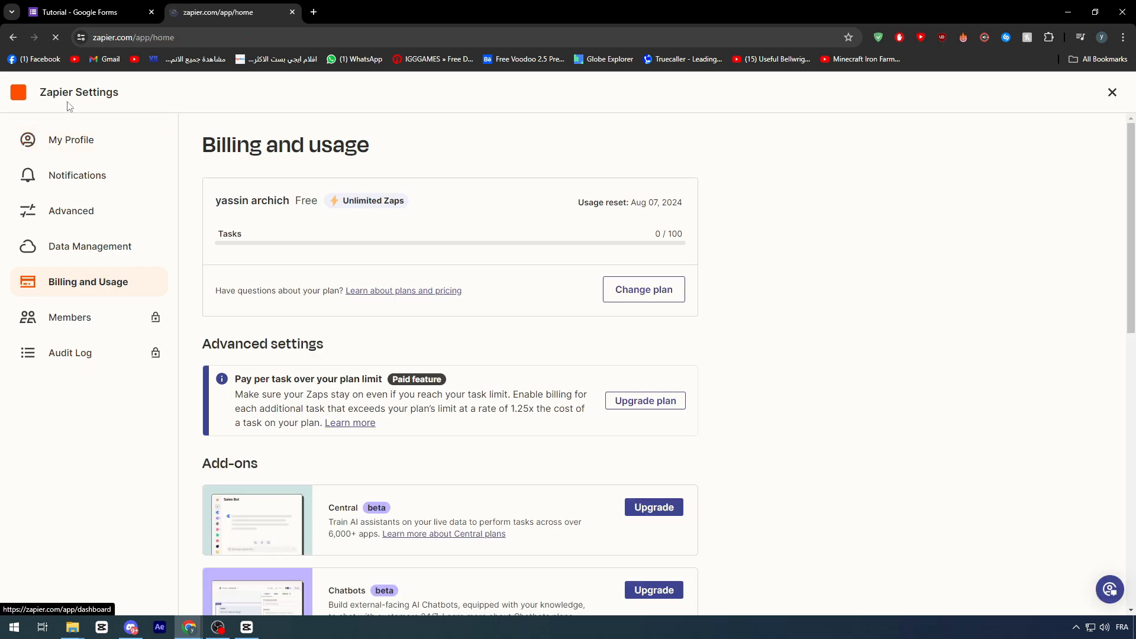